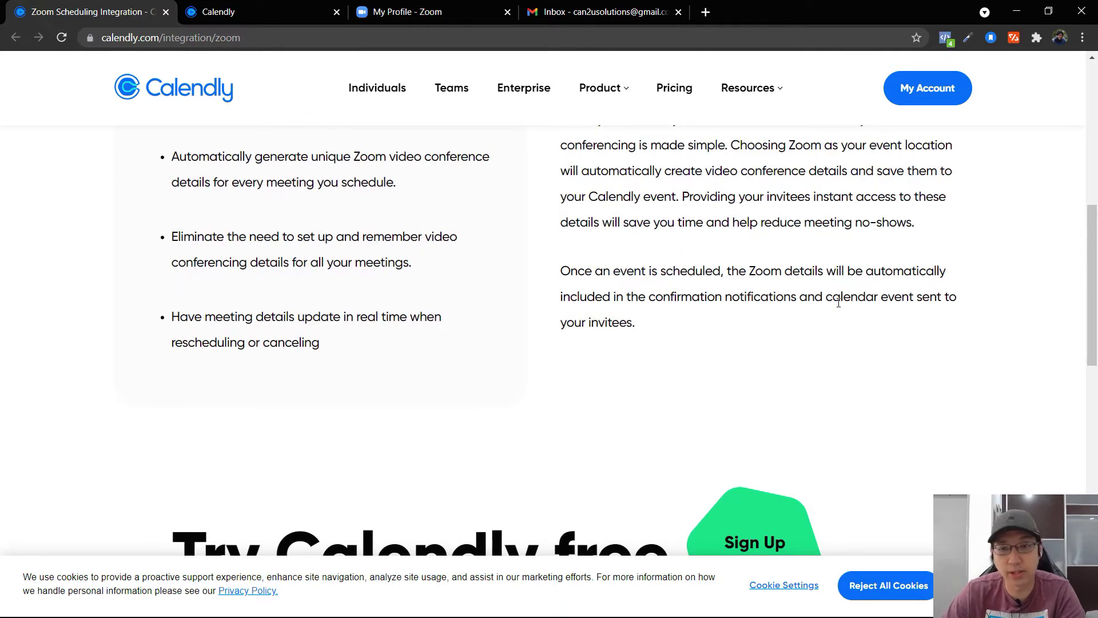
Step: Review the Calendly and Zoom integration overview, then check the Calendly event types page and the Zoom profile page
scroll(840, 311, "down", 3)
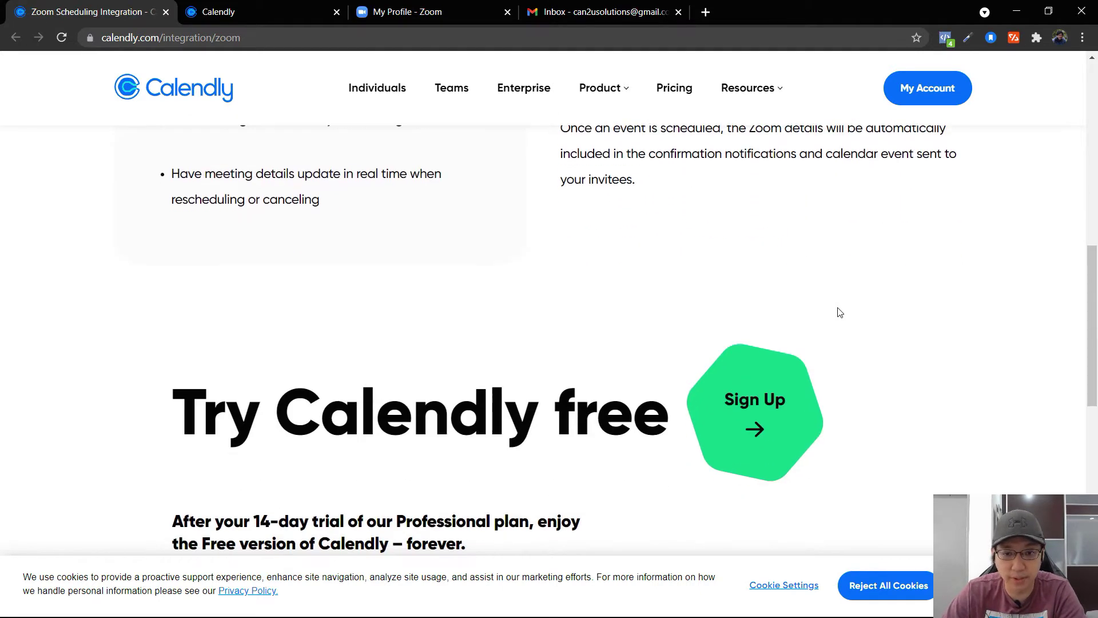
scroll(863, 294, "down", 2)
scroll(852, 299, "up", 15)
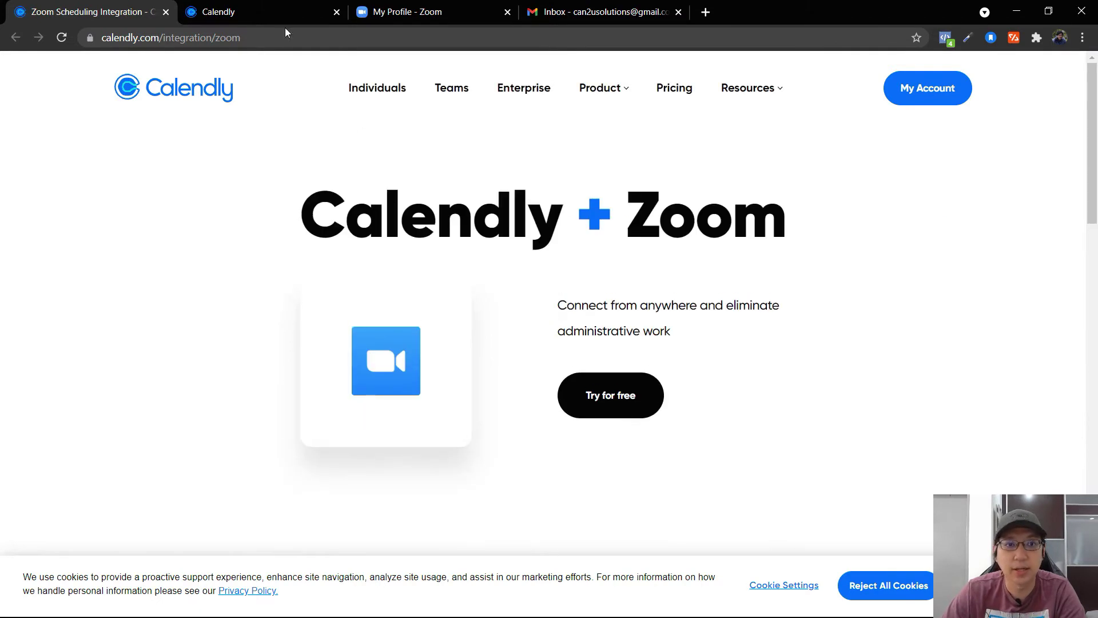
left_click(256, 5)
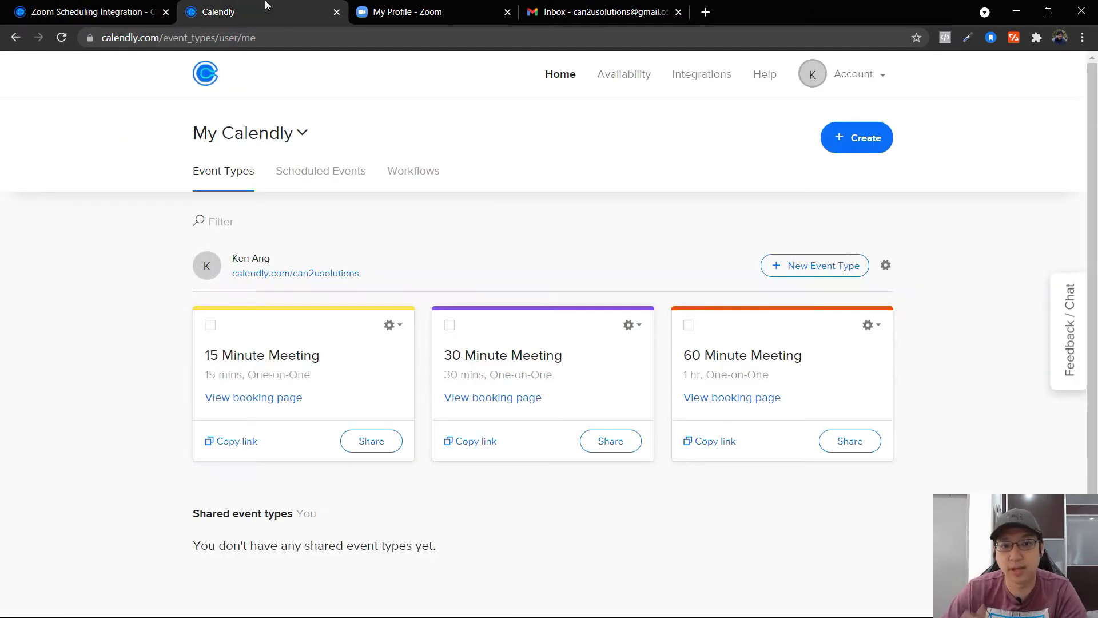
left_click(444, 6)
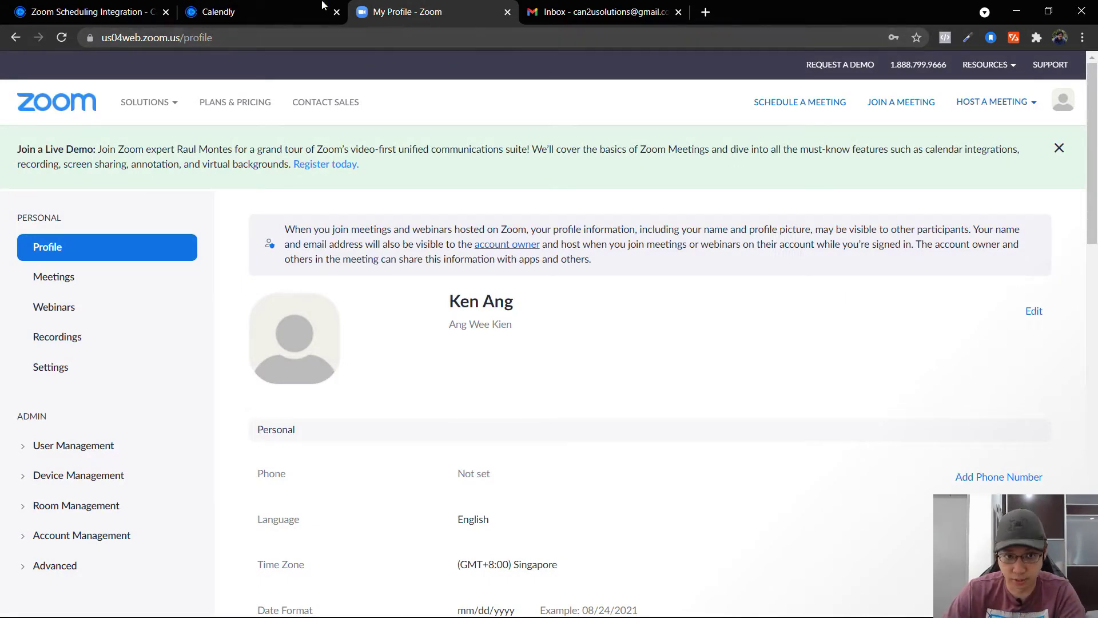
left_click(226, 6)
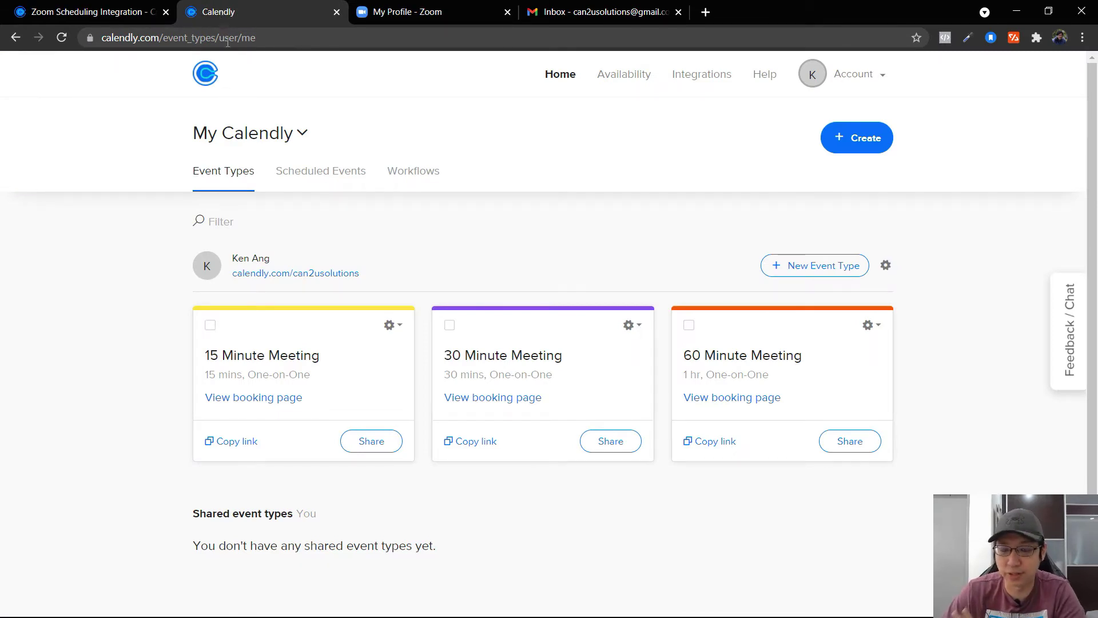
Step: Open the Zoom integration from Calendly's integrations list and read its time-saving features
left_click(705, 87)
scroll(738, 189, "down", 3)
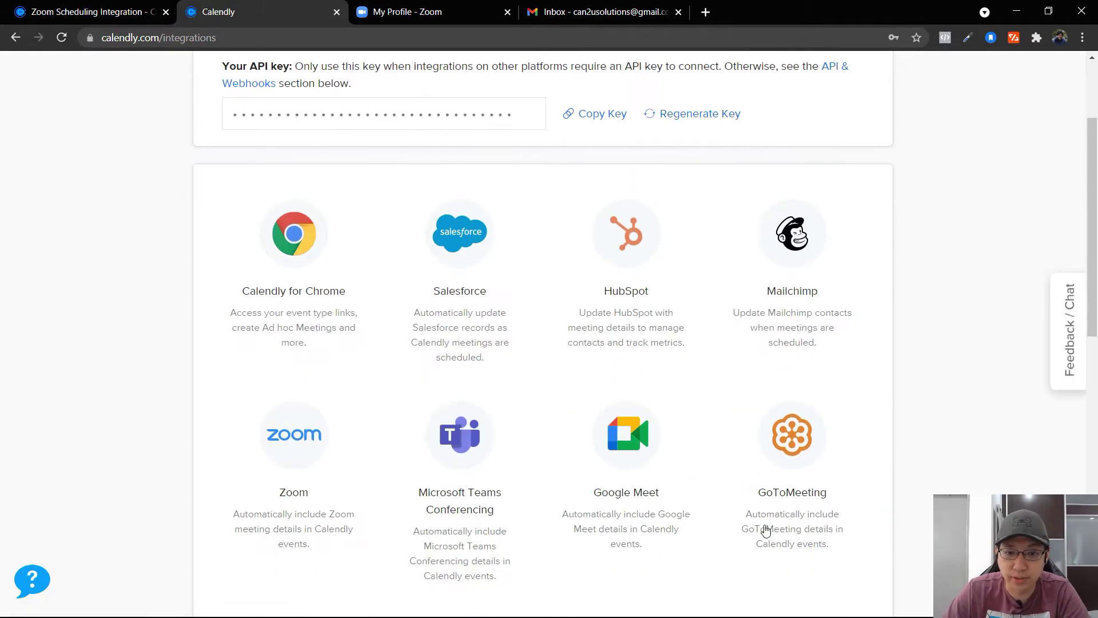
scroll(488, 410, "down", 3)
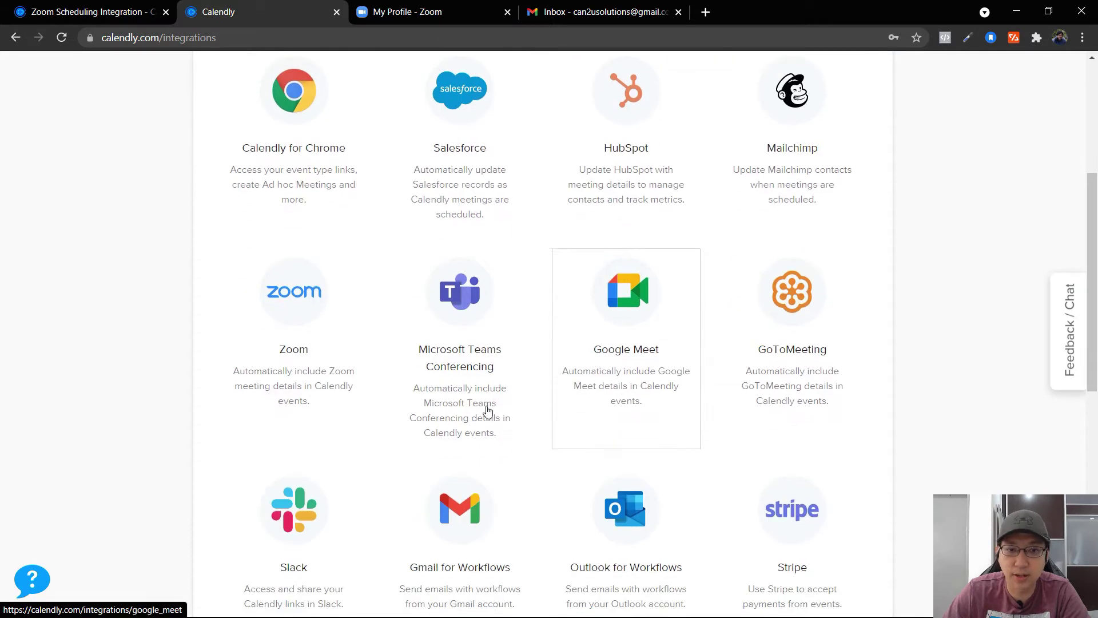
left_click(290, 326)
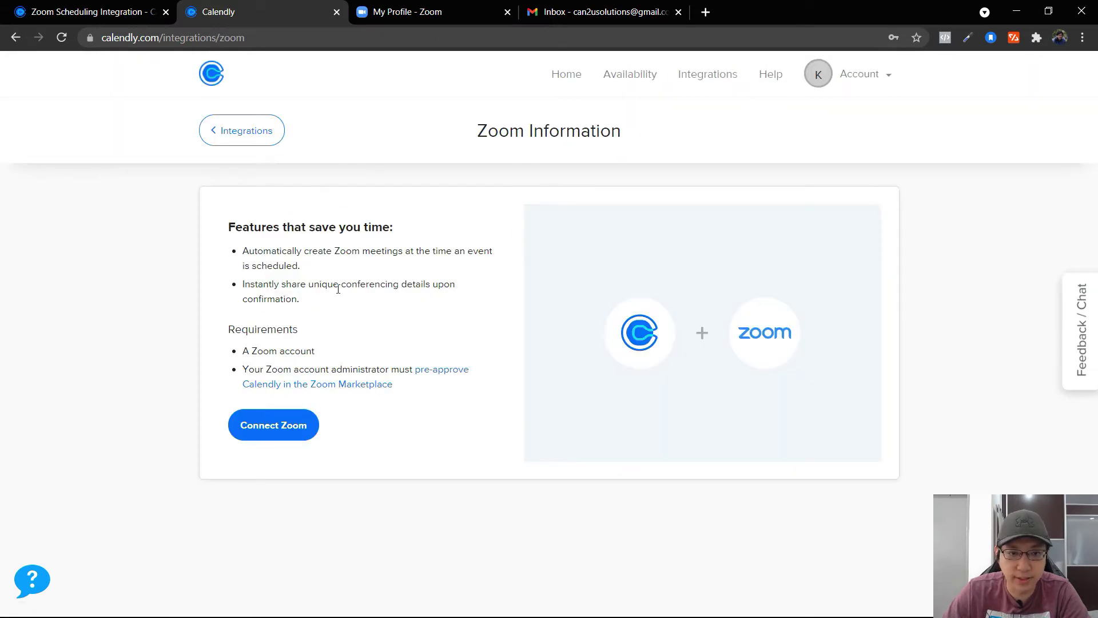
left_click_drag(229, 230, 426, 304)
left_click(426, 303)
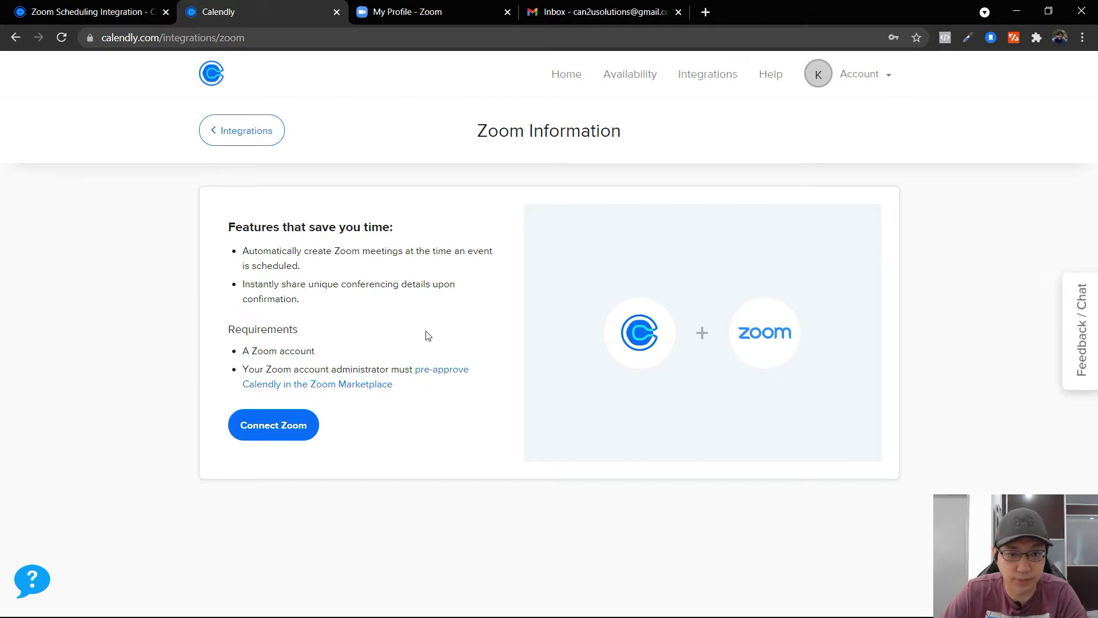
Step: Connect Zoom to Calendly, review the requested permissions and authorize Calendly for Zoom
left_click(268, 432)
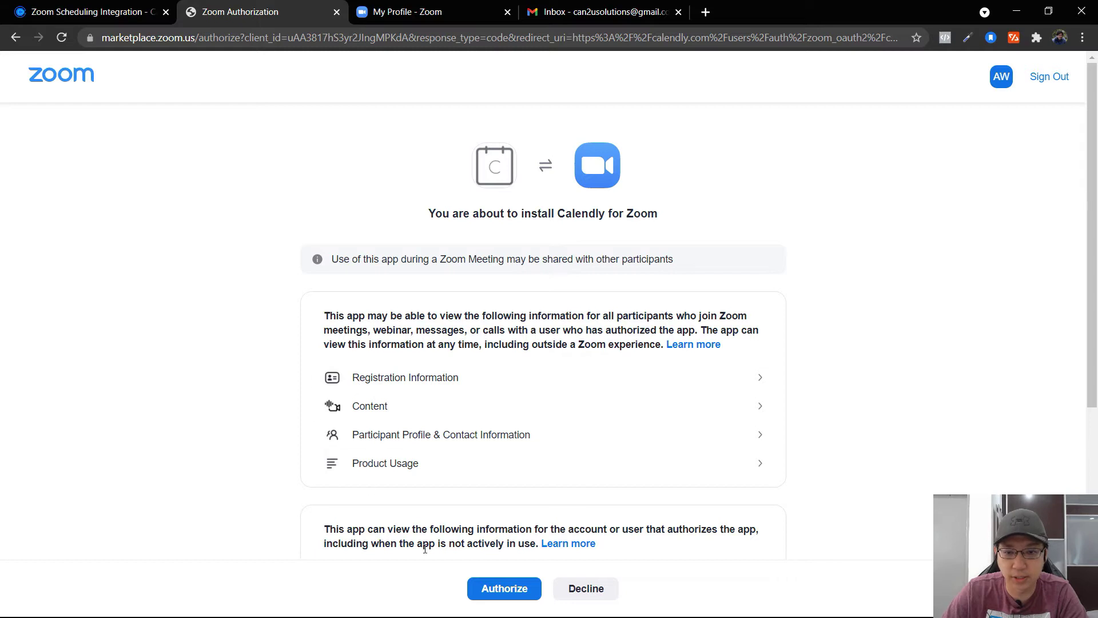
scroll(425, 549, "down", 3)
scroll(598, 418, "down", 3)
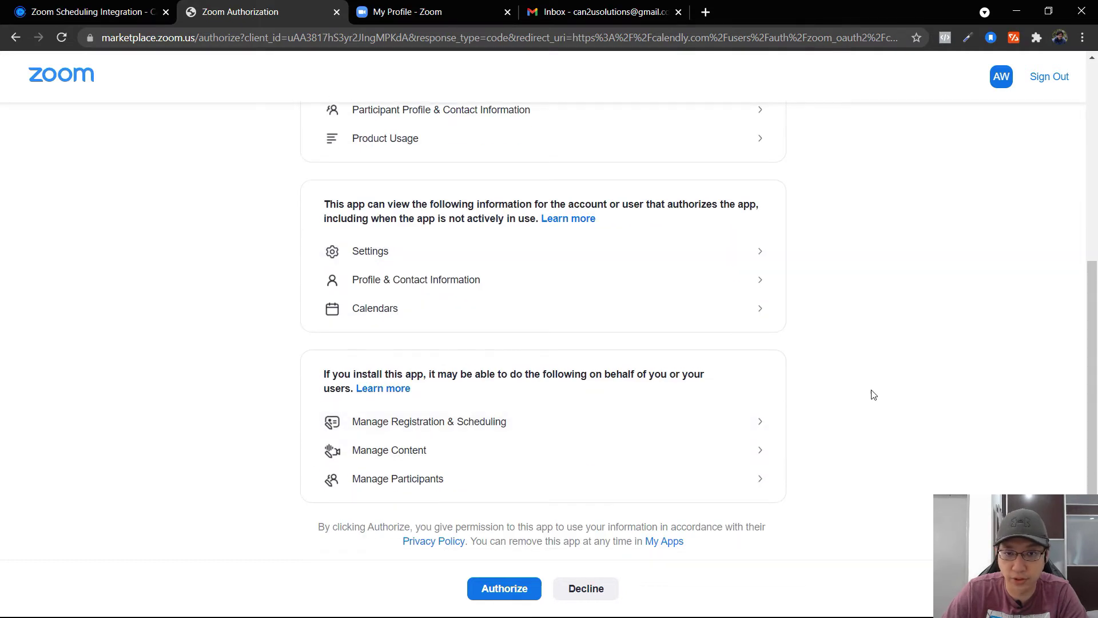
scroll(858, 400, "up", 5)
left_click(498, 590)
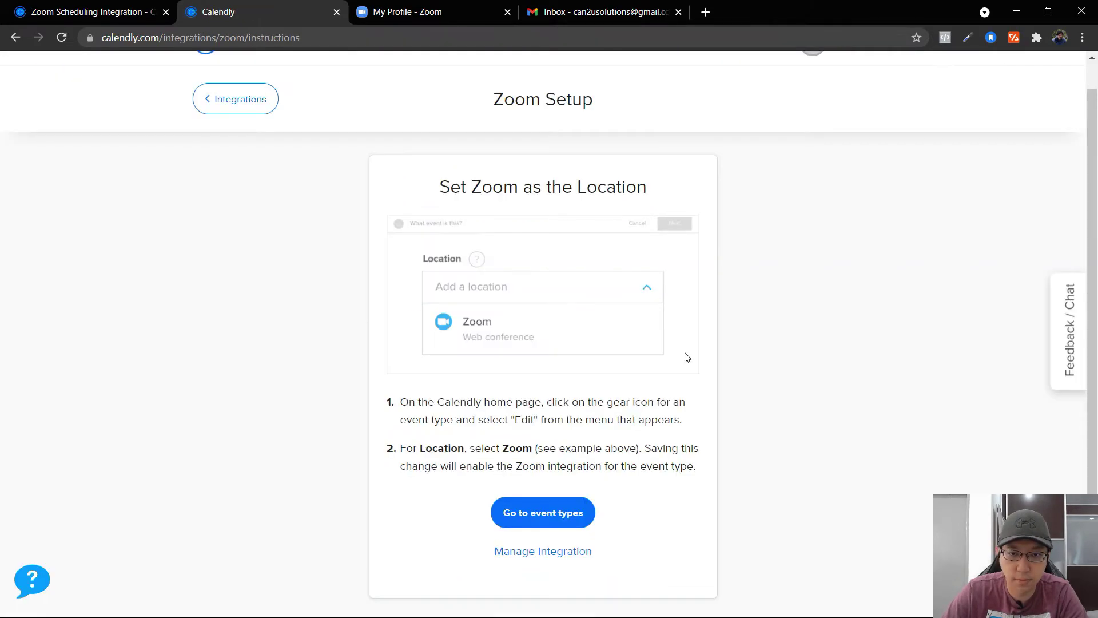
Step: Edit the 15 Minute Meeting event type, set its location to Zoom and save the change
scroll(678, 355, "up", 1)
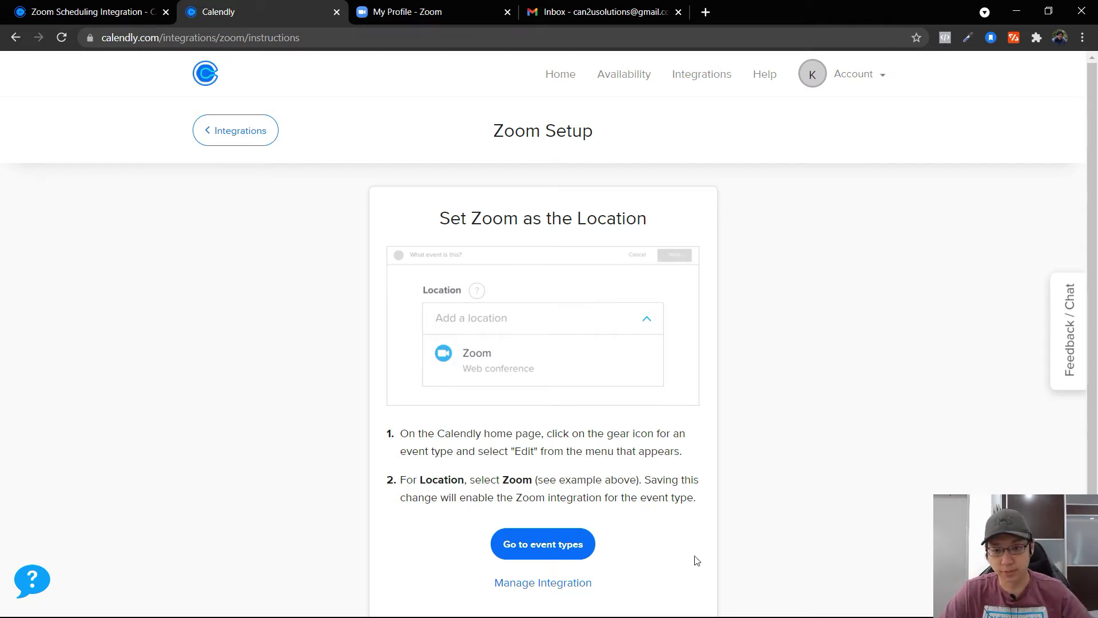
left_click(566, 544)
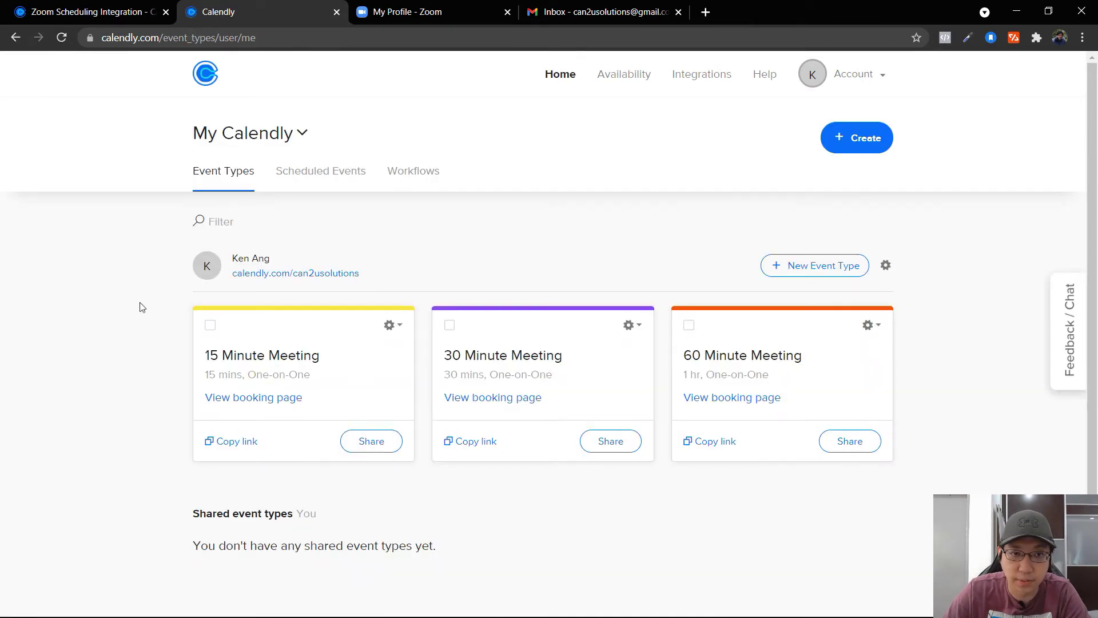
left_click(388, 326)
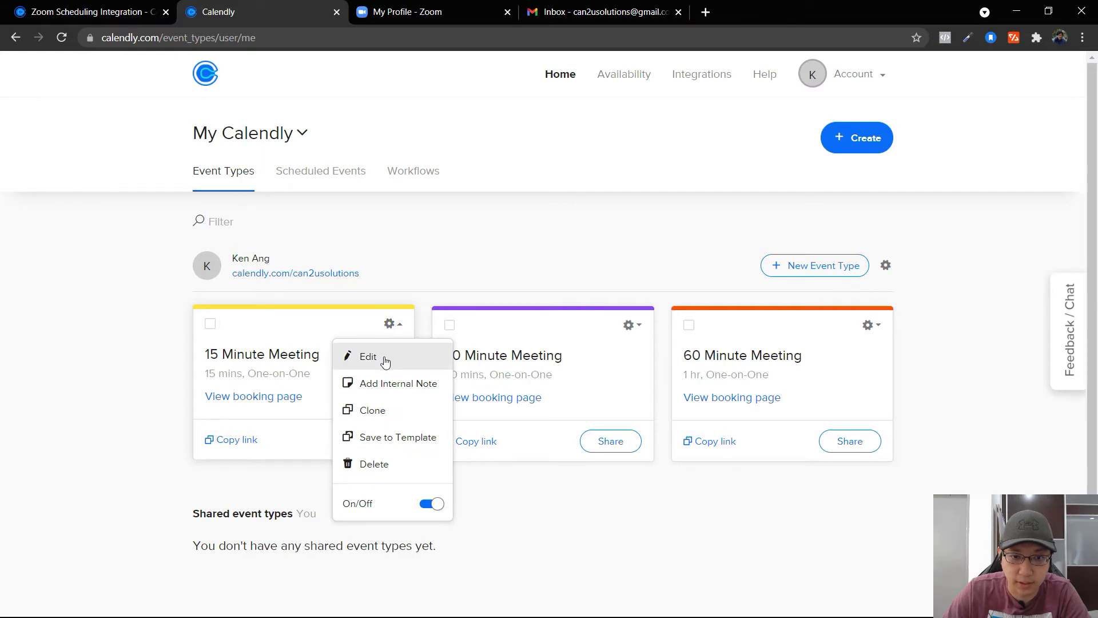
left_click(383, 359)
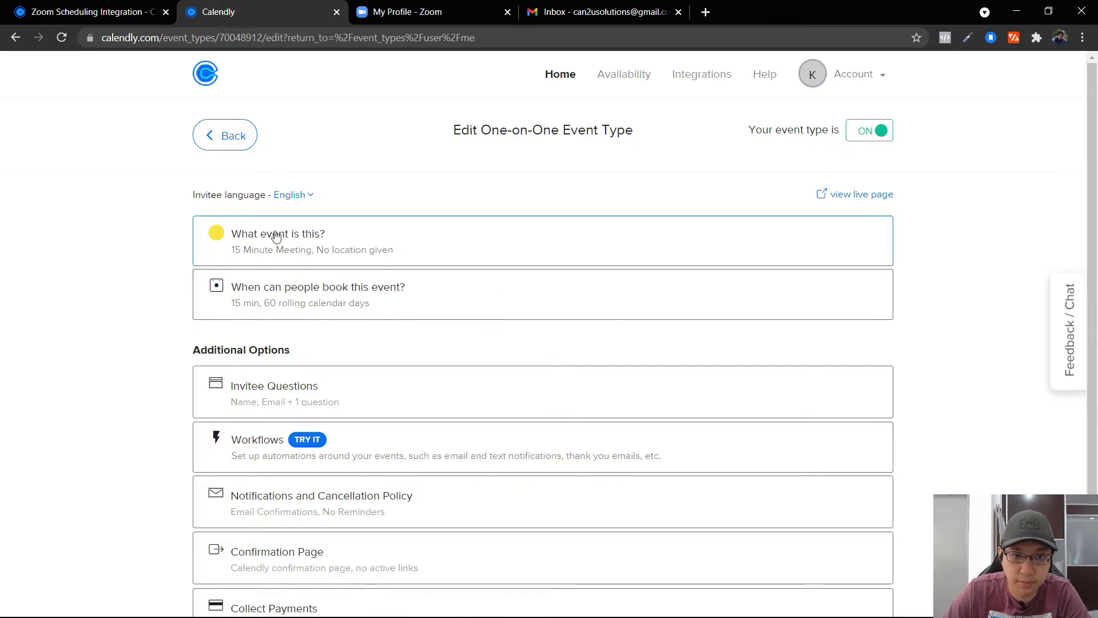
left_click(416, 256)
left_click(493, 389)
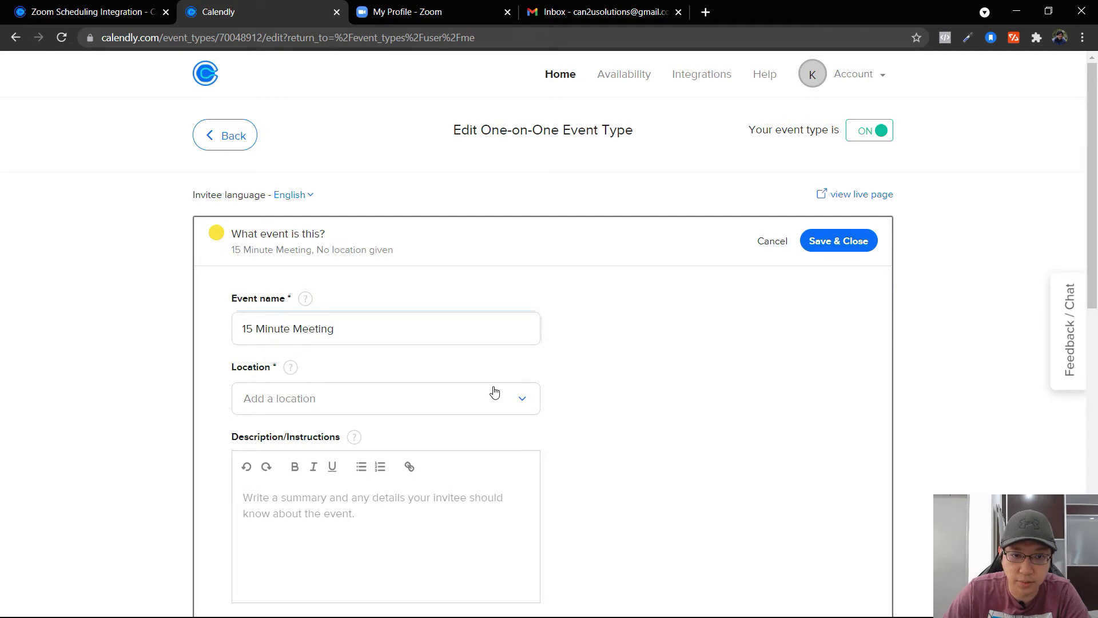
scroll(423, 469, "down", 1)
scroll(372, 486, "down", 1)
left_click(337, 400)
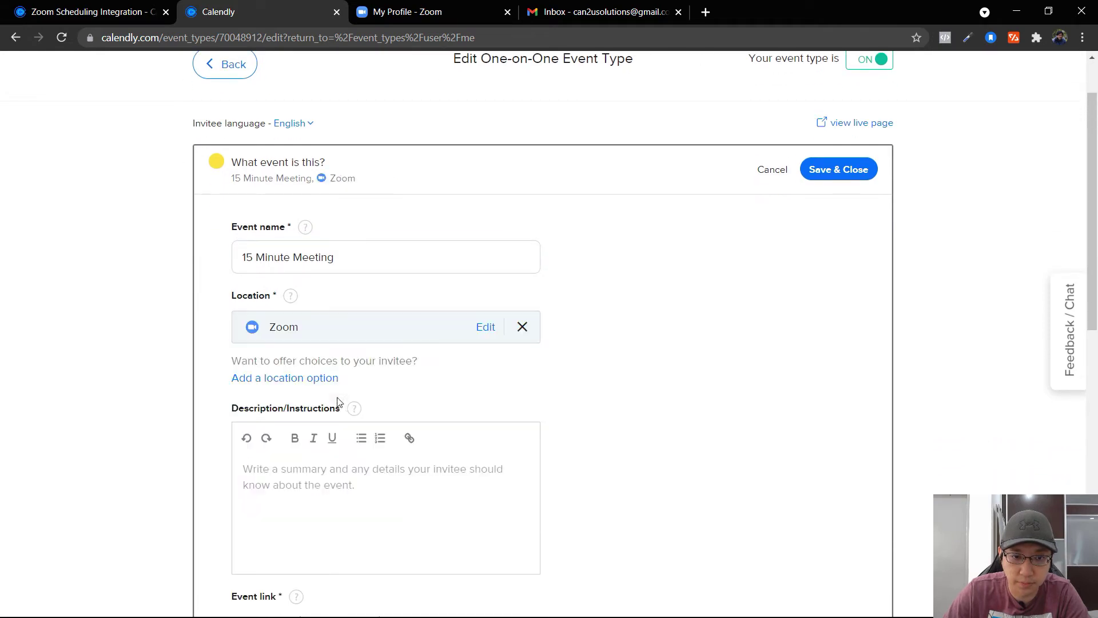
left_click(855, 170)
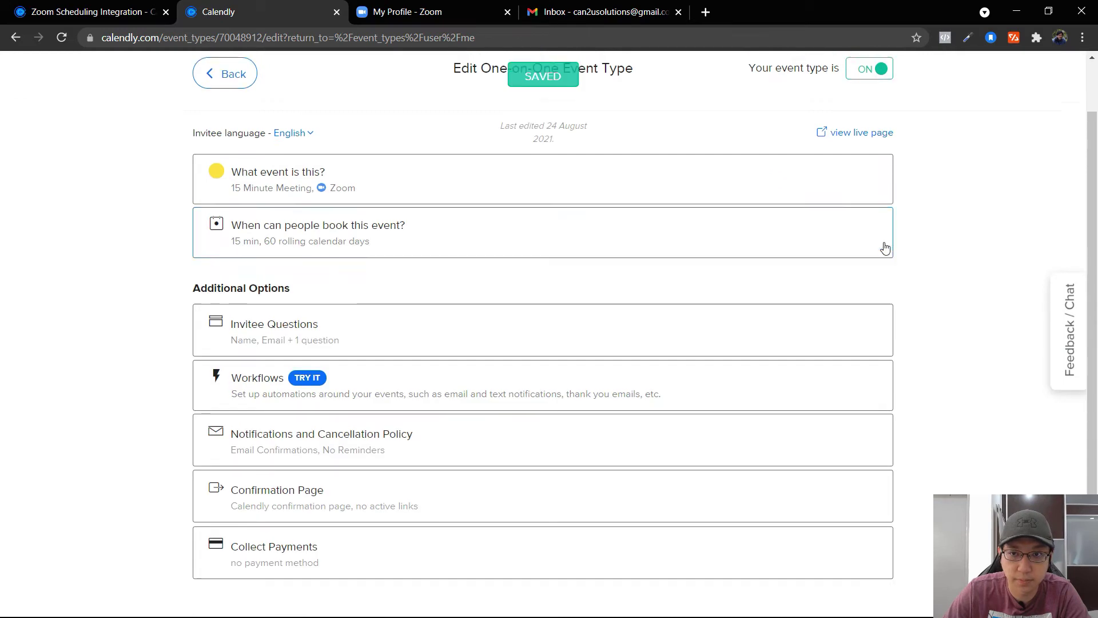
Step: Check the connected account in Calendly's Zoom integration settings against the Zoom profile page
left_click(698, 81)
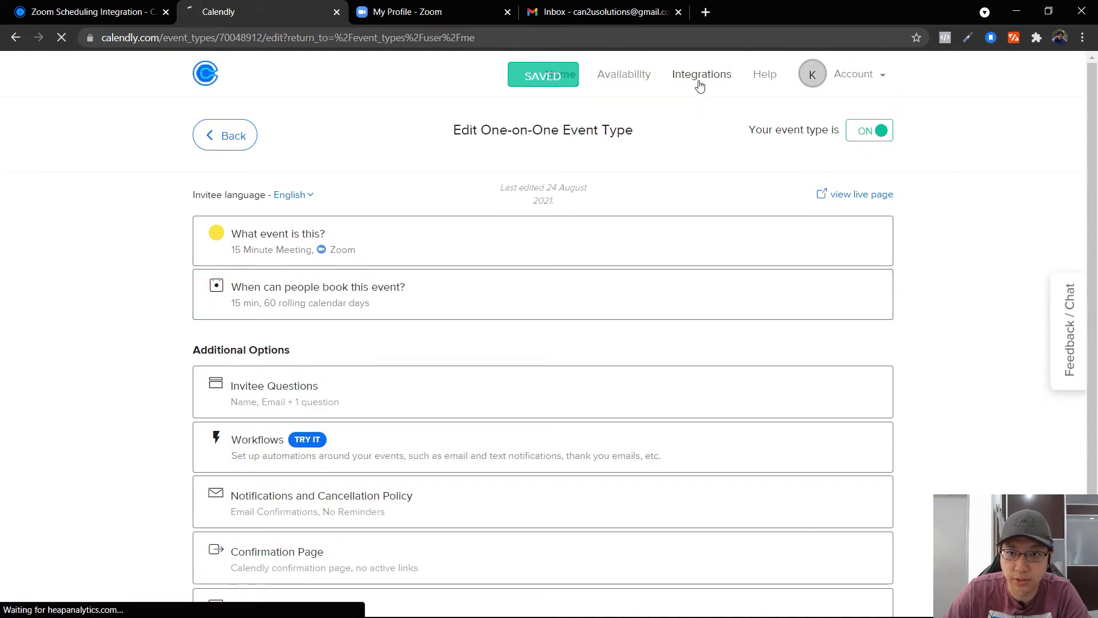
left_click(304, 379)
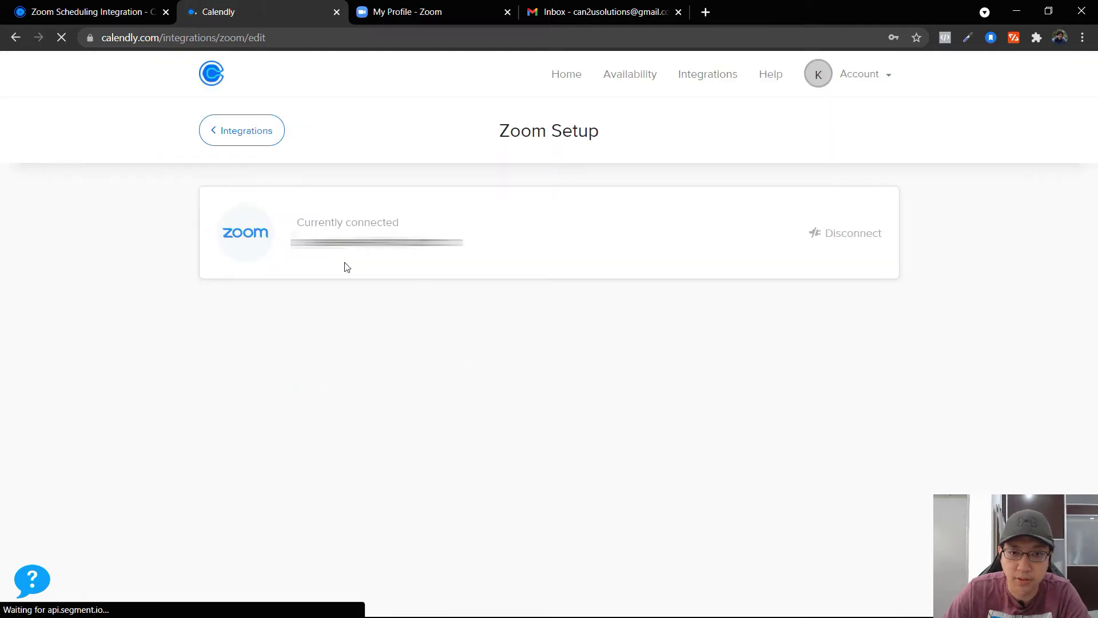
left_click(407, 11)
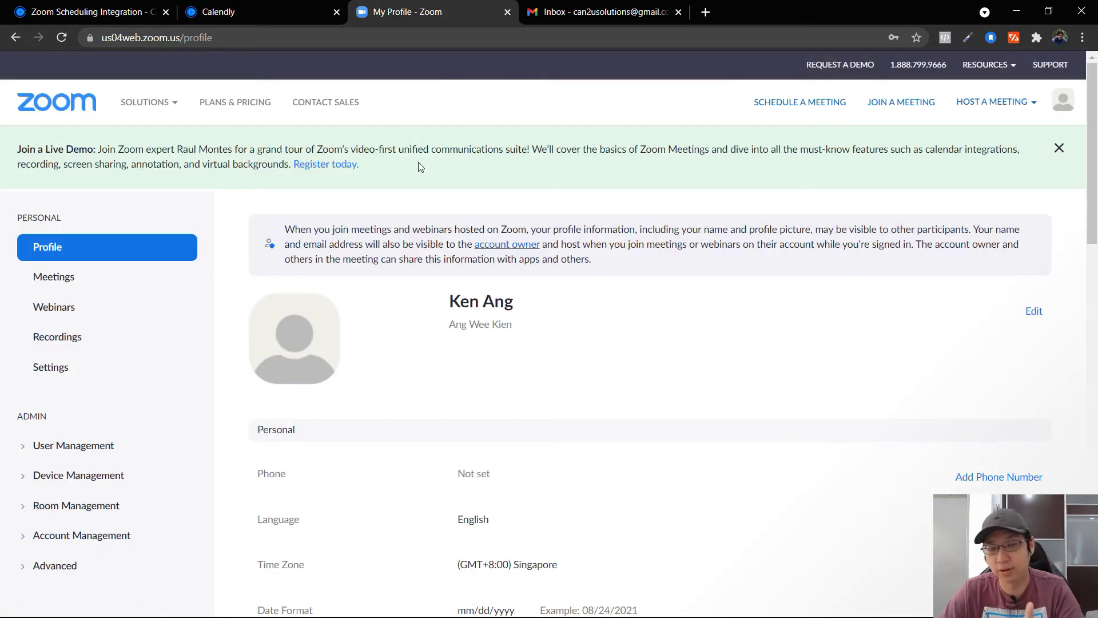
left_click(298, 5)
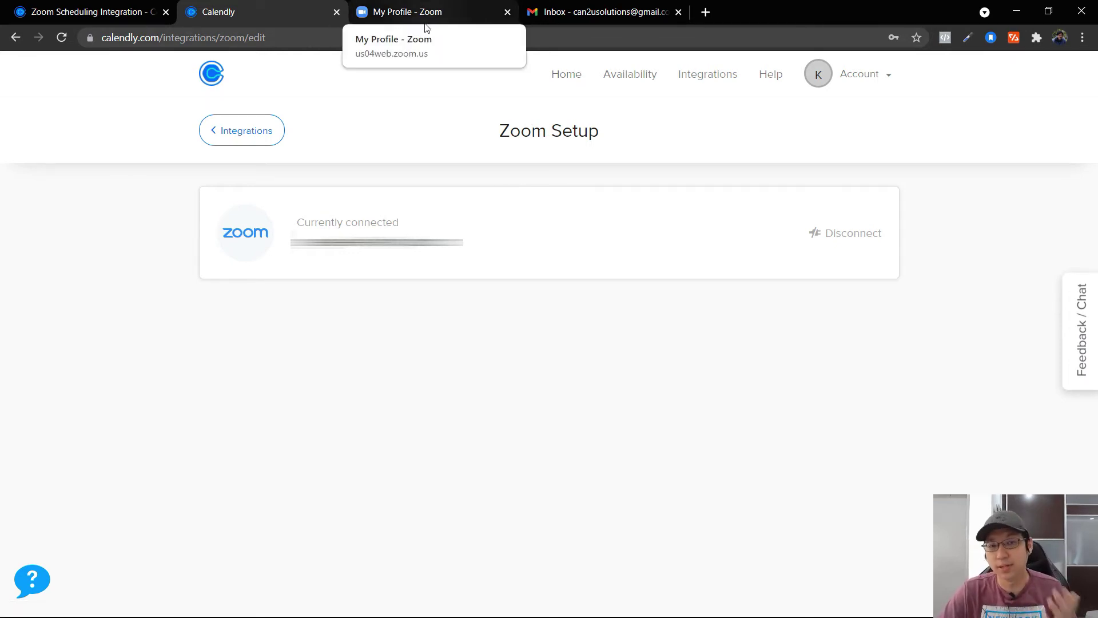
Step: Open the 15 Minute Meeting booking page and confirm the 9:00am slot on Wednesday, August 25, 2021
left_click(565, 77)
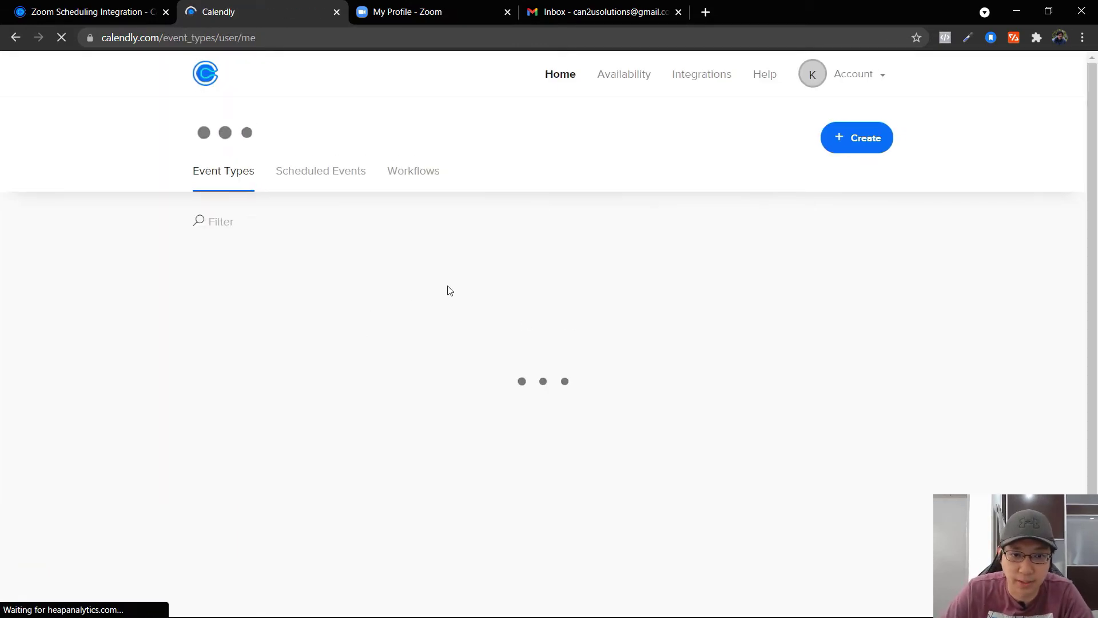
left_click(246, 400)
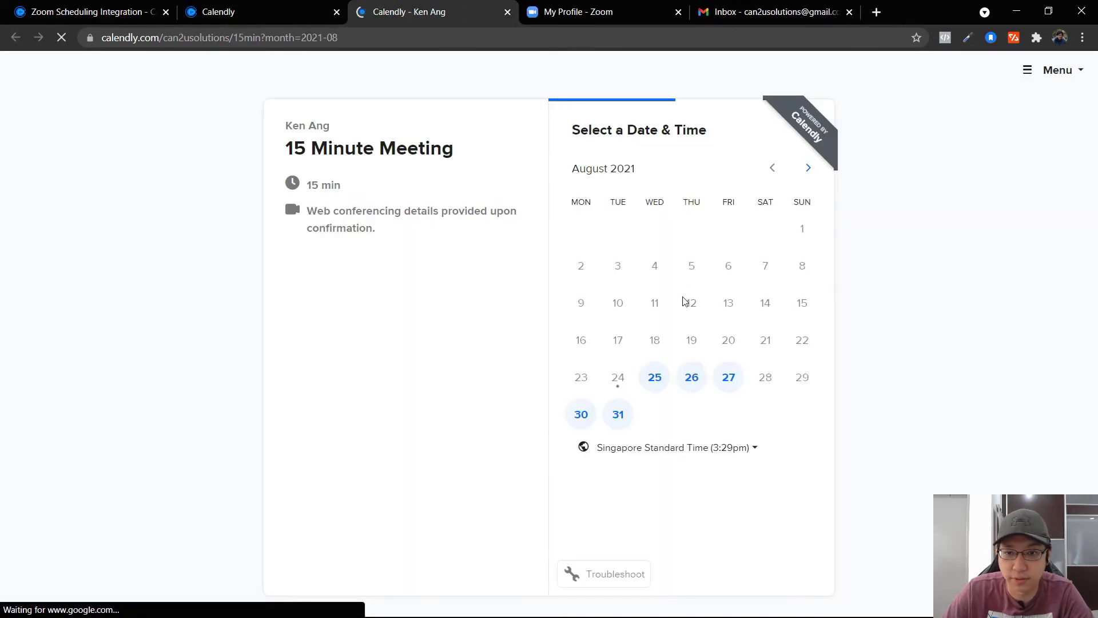
left_click(654, 380)
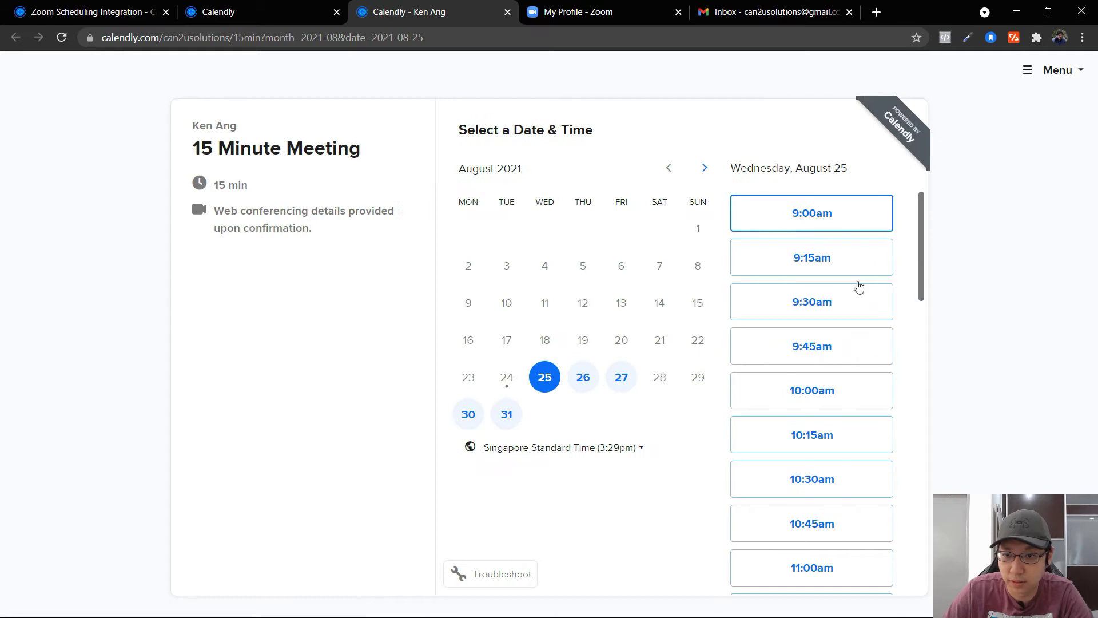
left_click(803, 213)
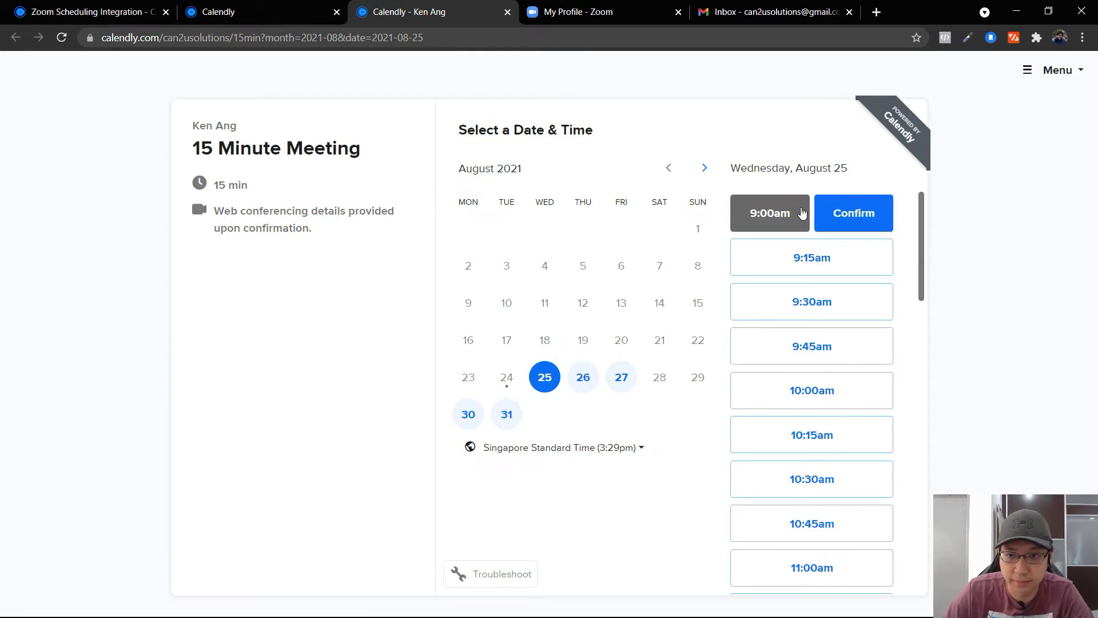
left_click(852, 212)
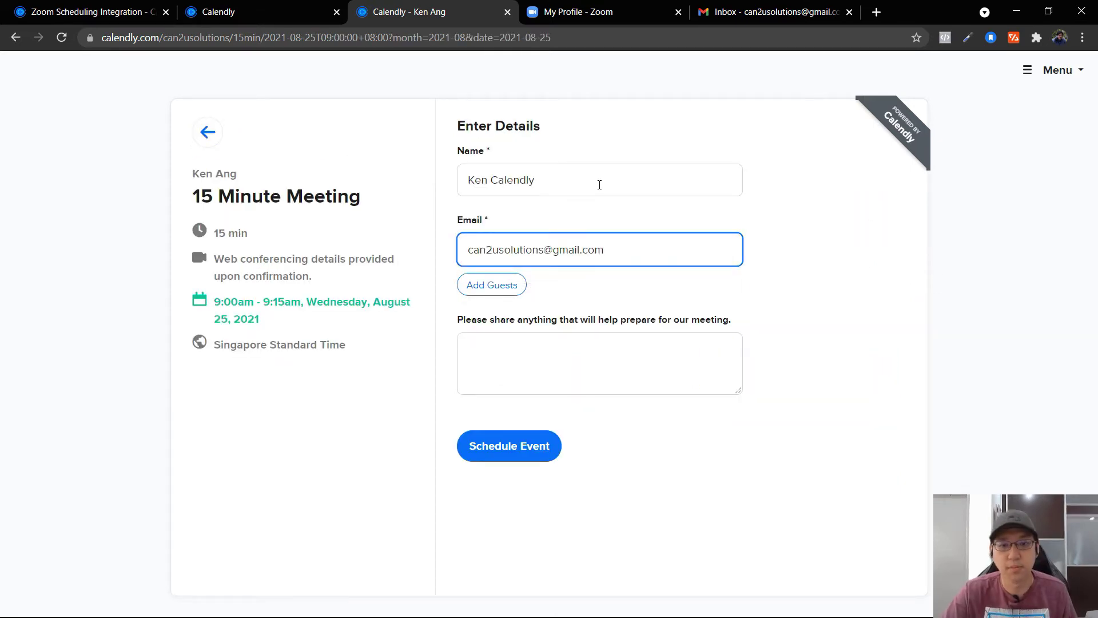
Step: Schedule the event with the invitee's name and email filled in, and review the web conferencing note on the confirmation page
left_click(858, 233)
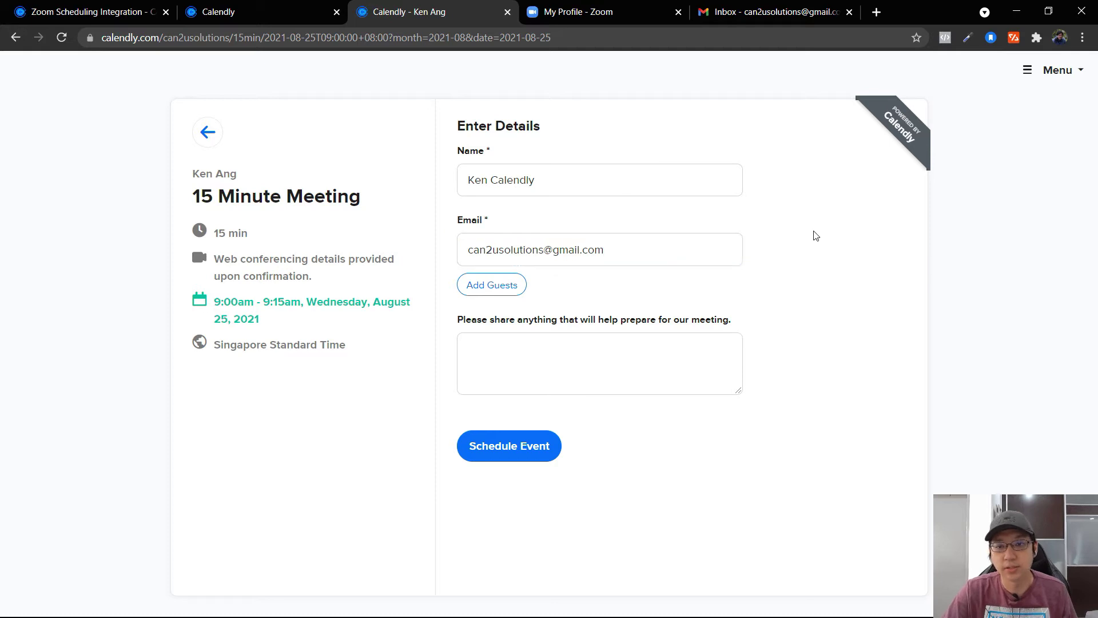
left_click(498, 457)
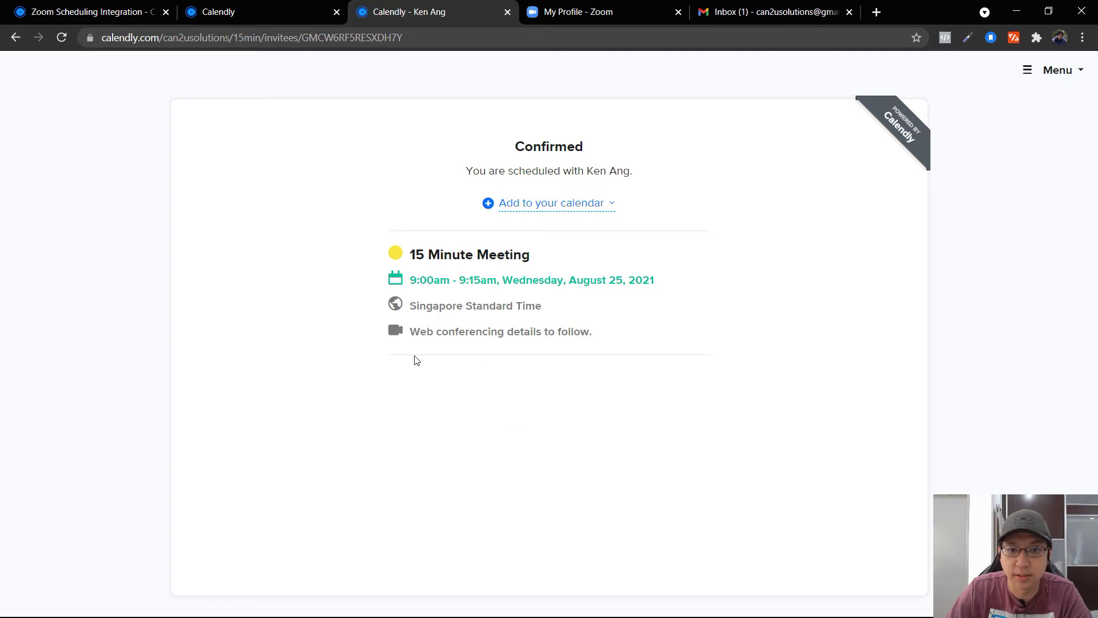
left_click_drag(447, 324, 579, 341)
left_click(579, 348)
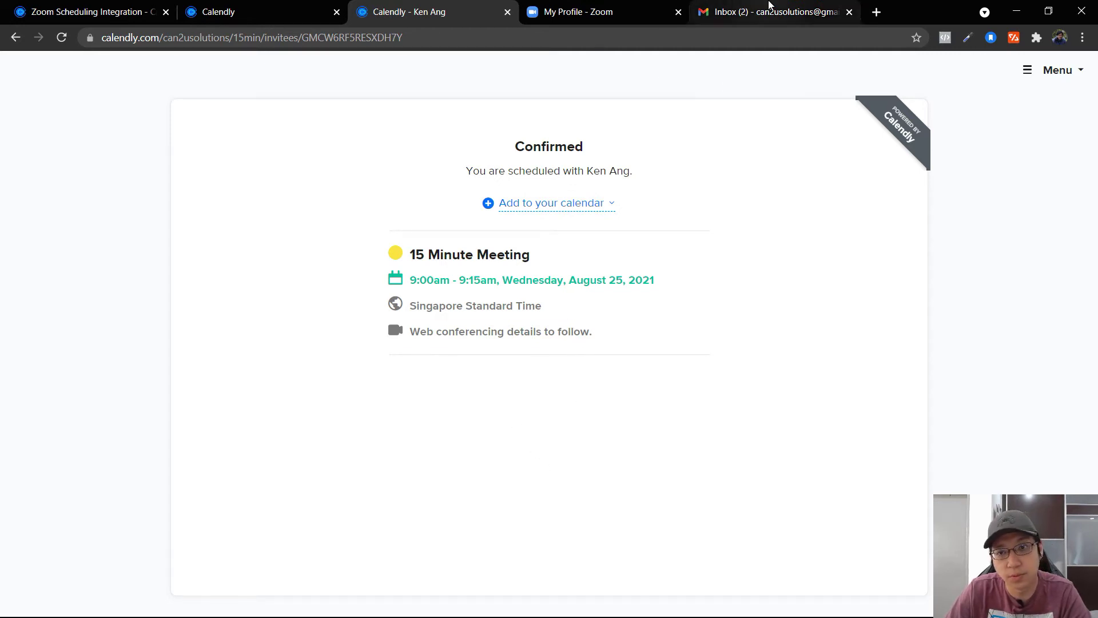
Step: Switch to the Gmail inbox, open the 15 Minute Meeting confirmation email and examine its schedule and Zoom location details
left_click(770, 6)
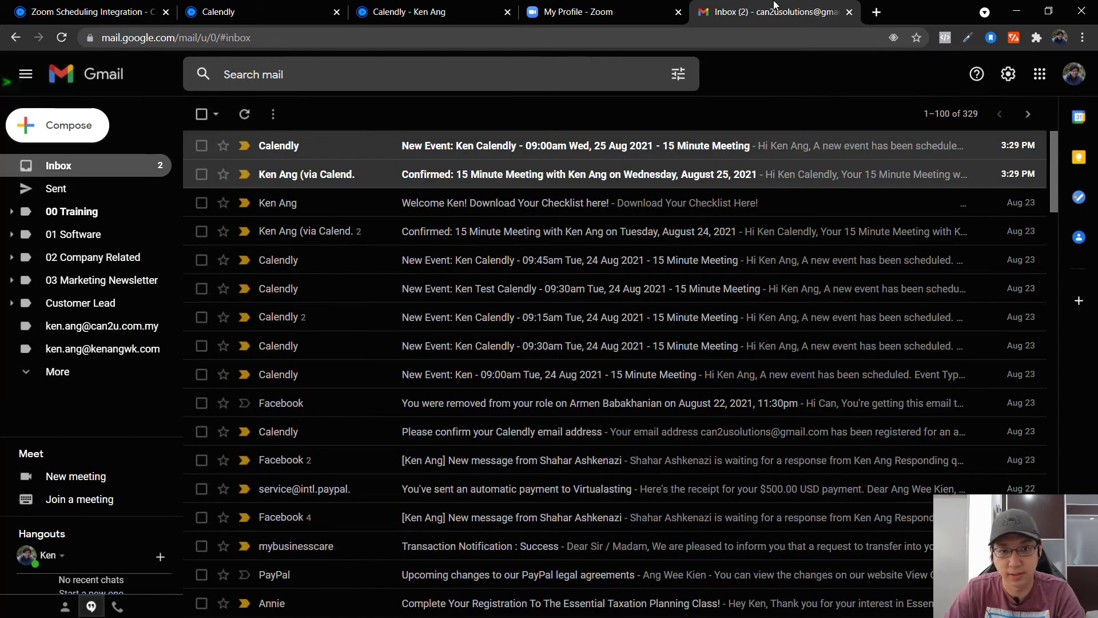
left_click(732, 178)
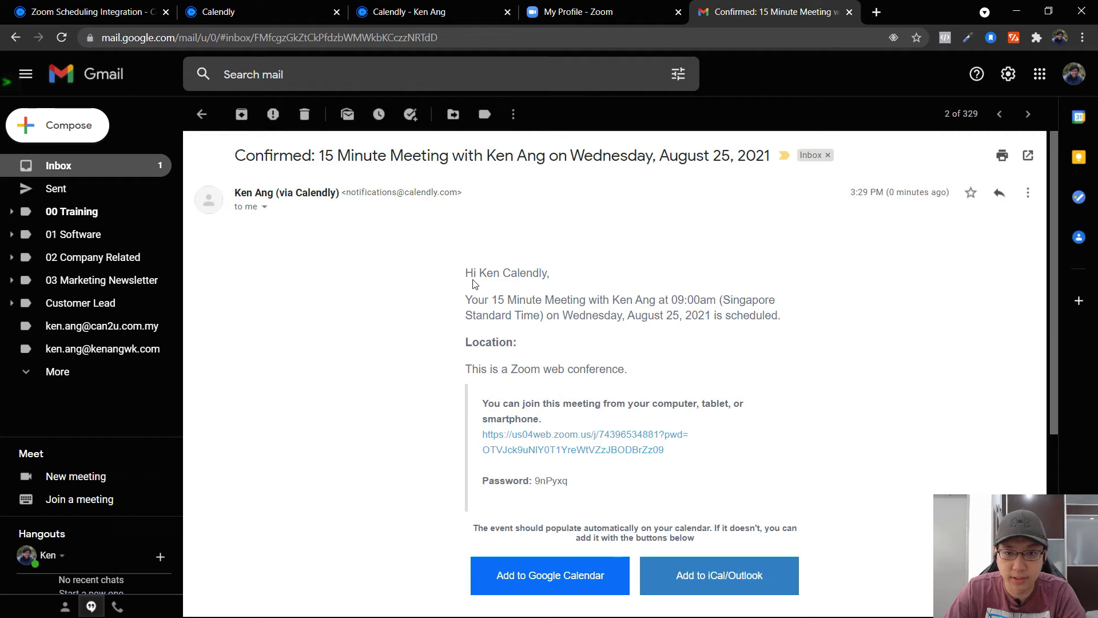
left_click_drag(466, 271, 568, 327)
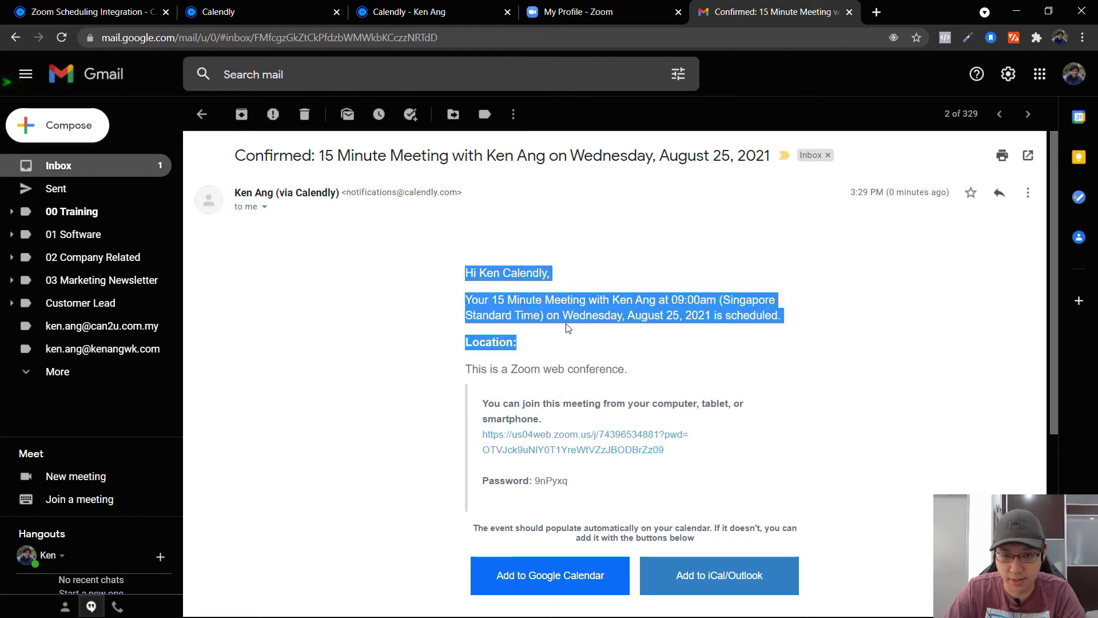
left_click(489, 295)
left_click_drag(471, 297, 834, 381)
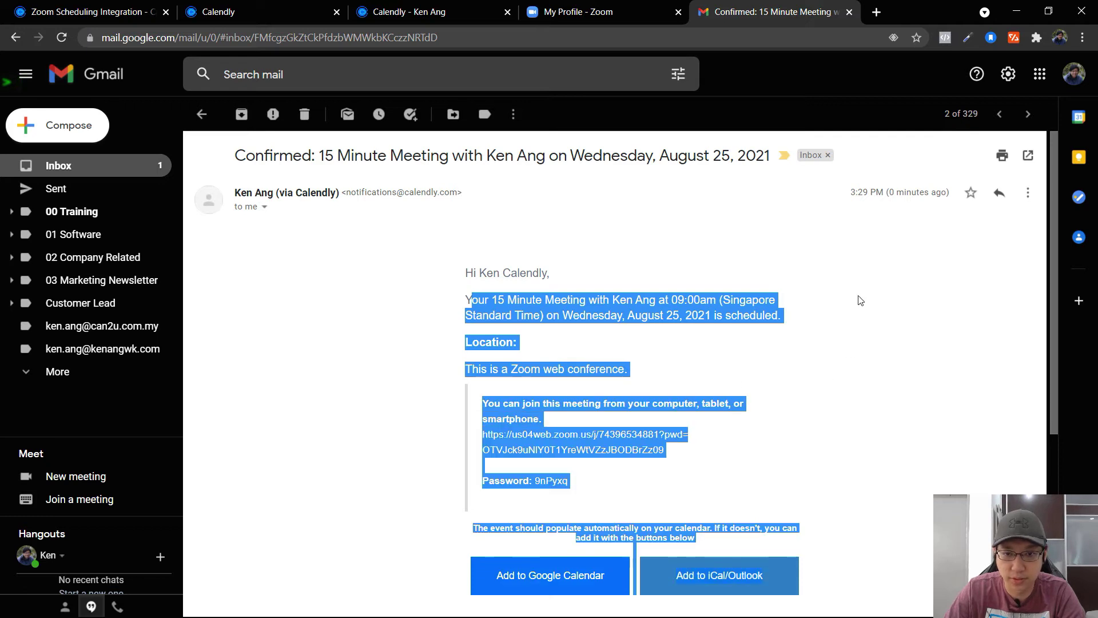
Step: Examine the Zoom join link and meeting password in the 15 Minute Meeting confirmation email
left_click(694, 233)
scroll(728, 363, "down", 1)
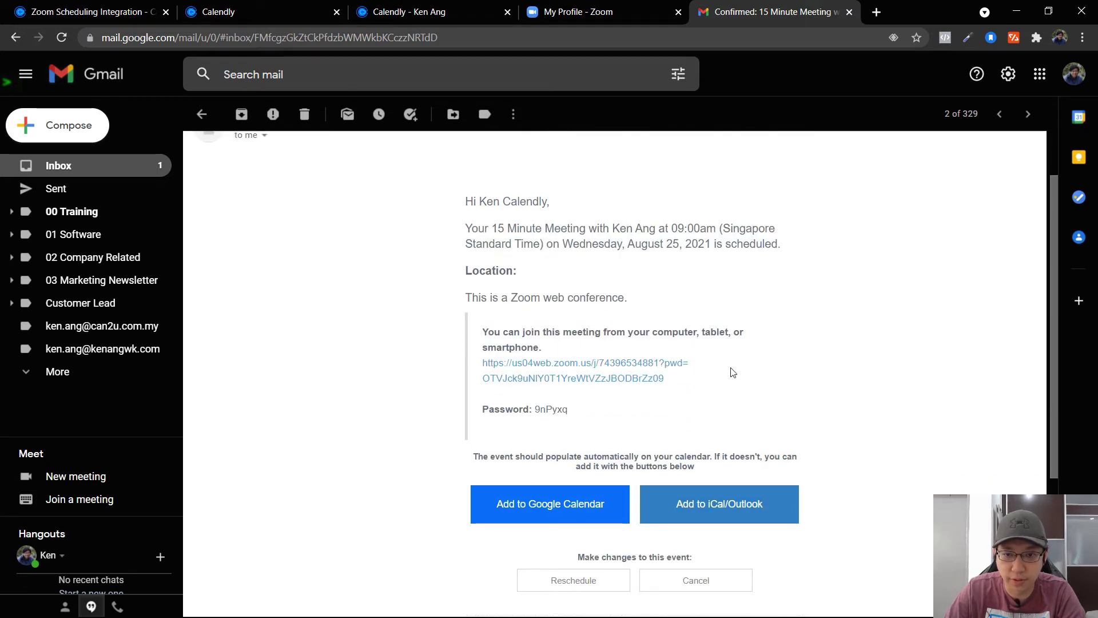
left_click_drag(500, 334, 541, 347)
left_click(831, 327)
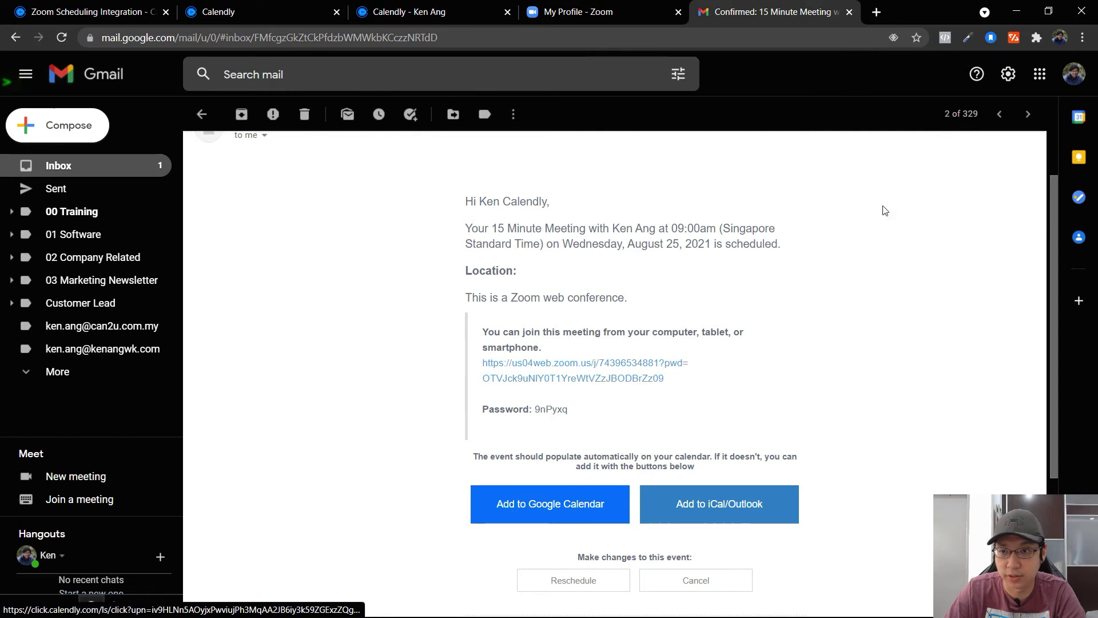
Step: Open the newer New Event notification email and examine its event date, Zoom location and join details
left_click(999, 114)
scroll(796, 311, "down", 5)
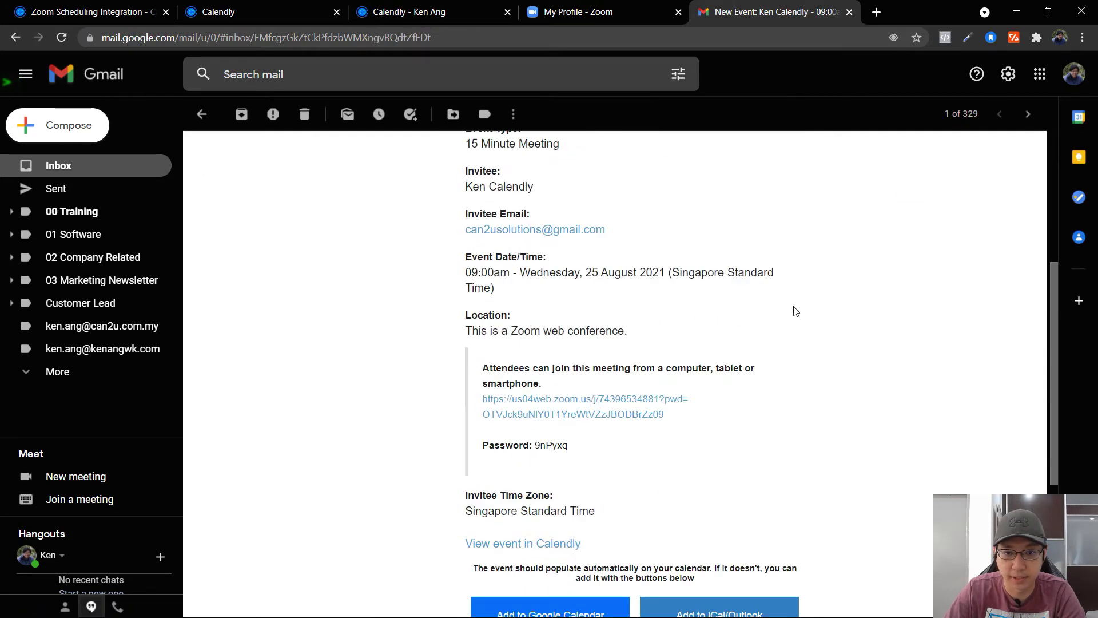
scroll(657, 240, "down", 3)
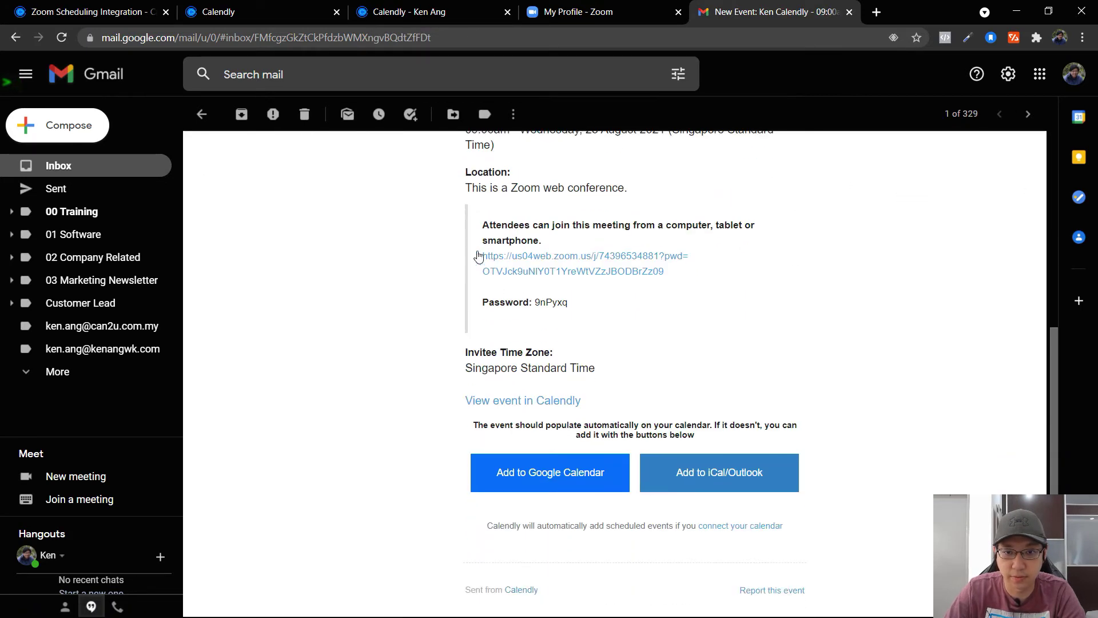
Step: Switch to Zoom to check the booking among the upcoming meetings, and return to the Calendly event types page
left_click(634, 7)
left_click(102, 281)
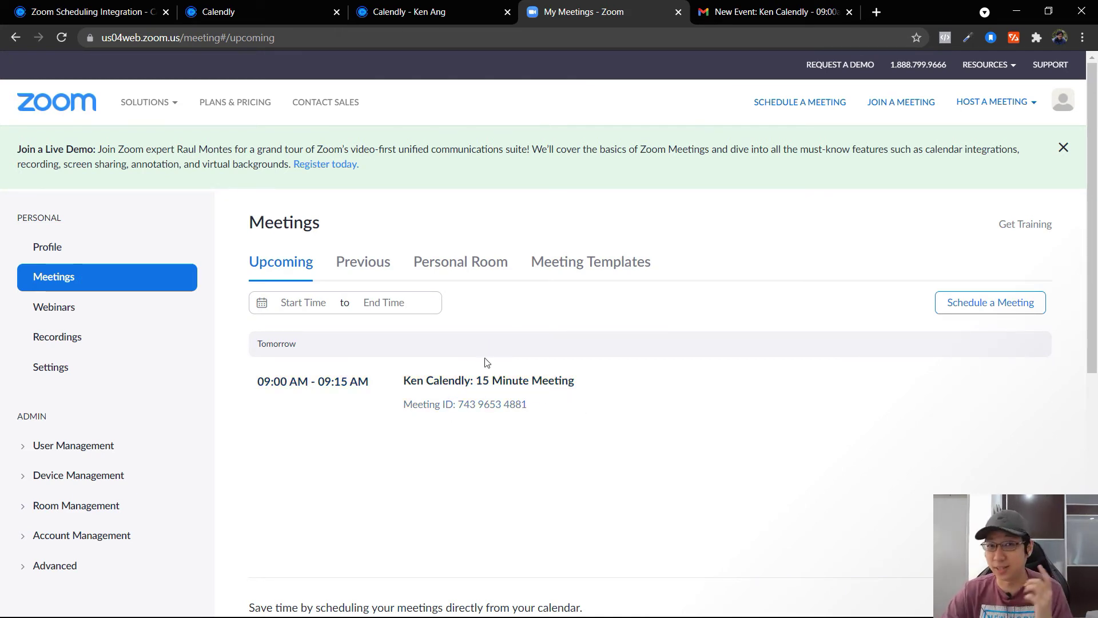
left_click(441, 15)
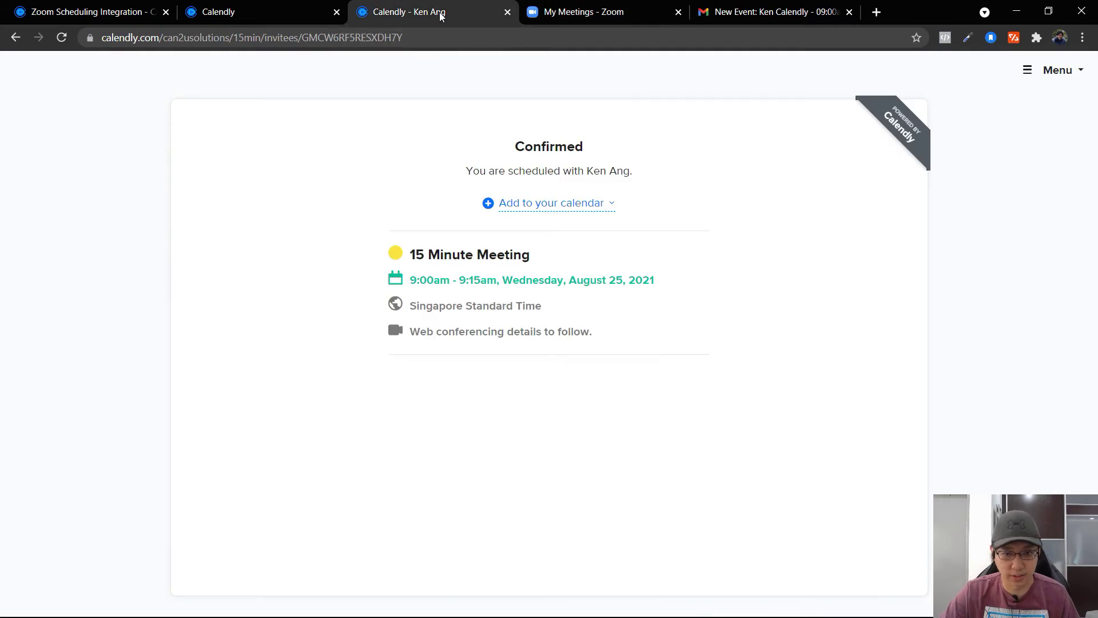
left_click(272, 12)
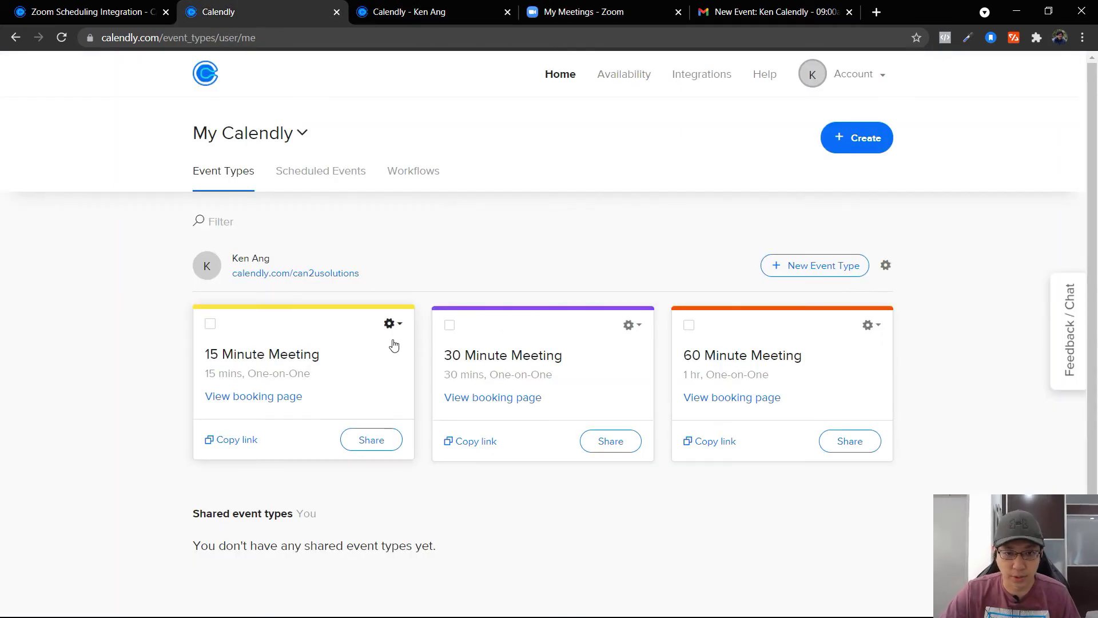
left_click(399, 329)
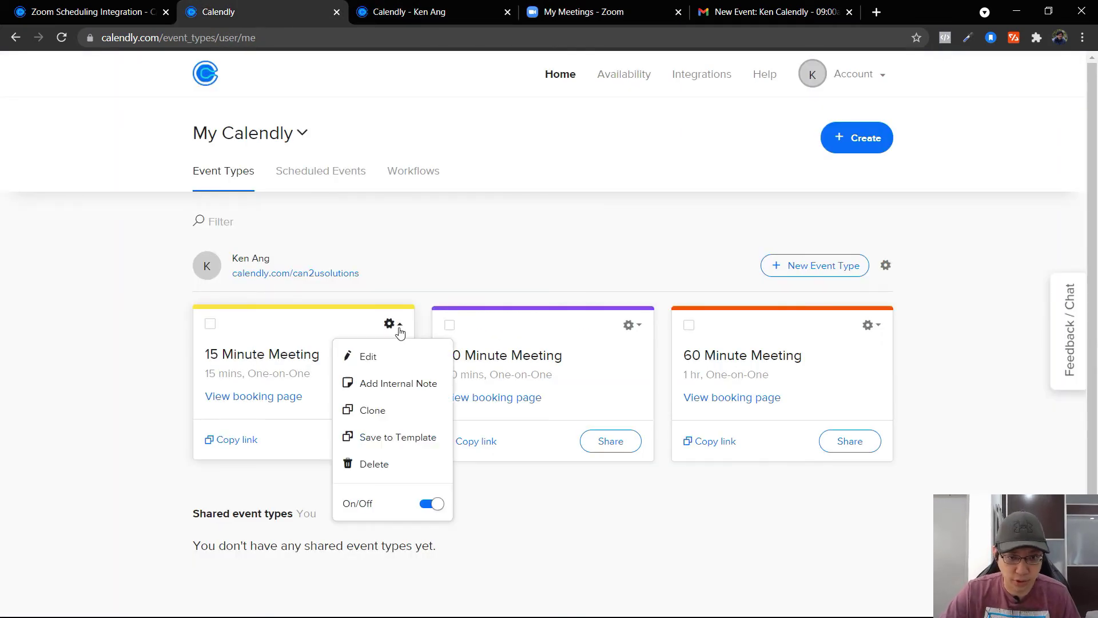
left_click(407, 386)
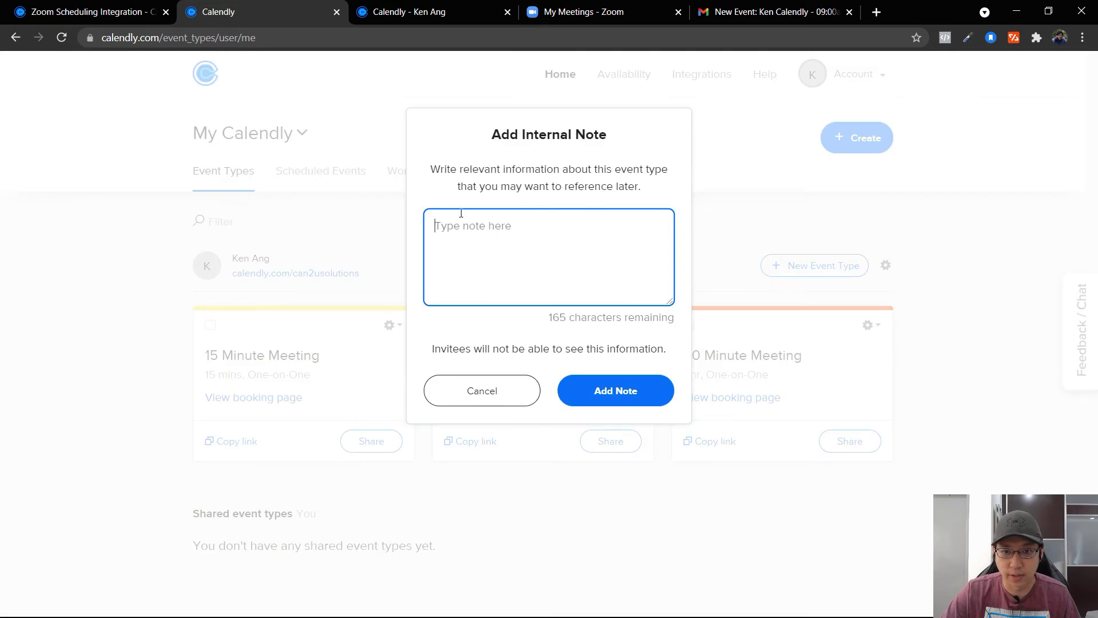
left_click(509, 400)
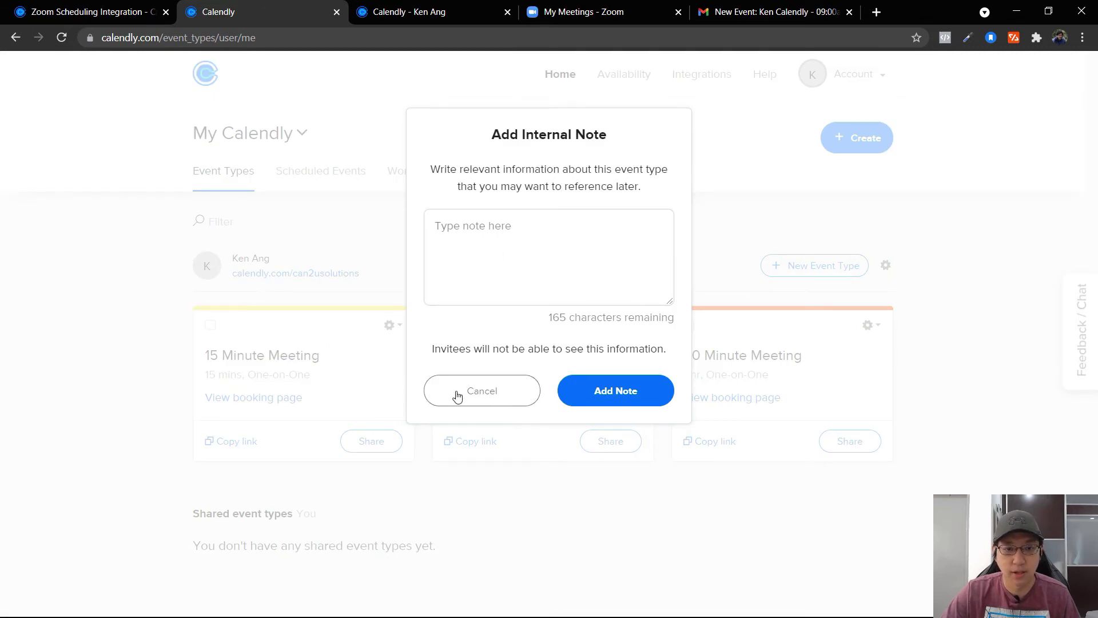
Step: Open the 15 Minute Meeting event type for editing, review its event details, and close them without saving
left_click(399, 322)
left_click(393, 359)
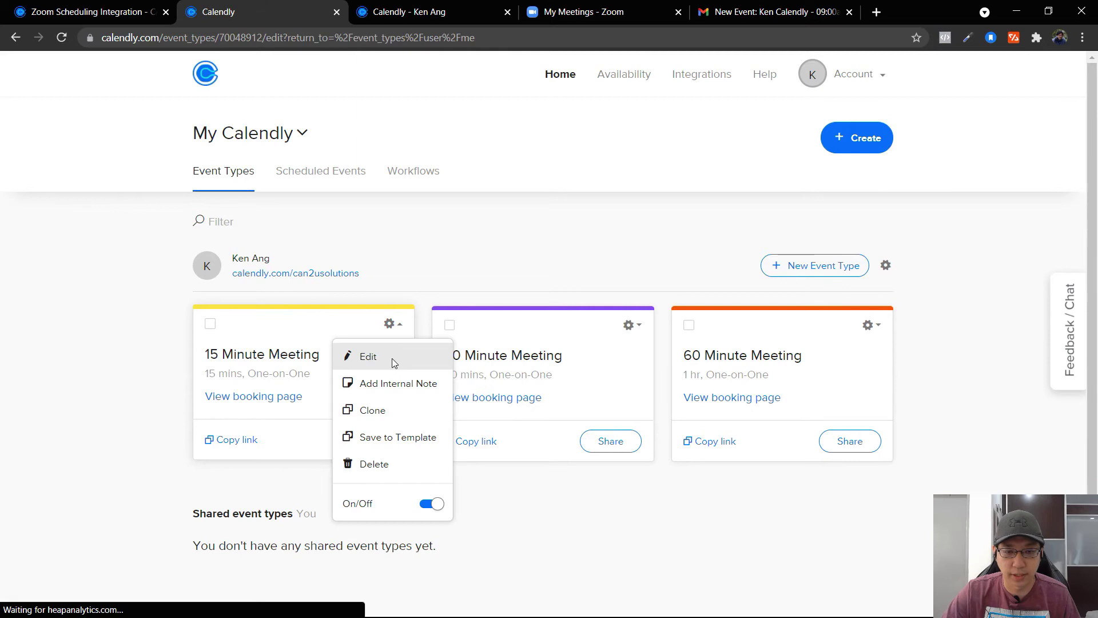
scroll(395, 456, "down", 3)
left_click(335, 397)
scroll(564, 461, "down", 4)
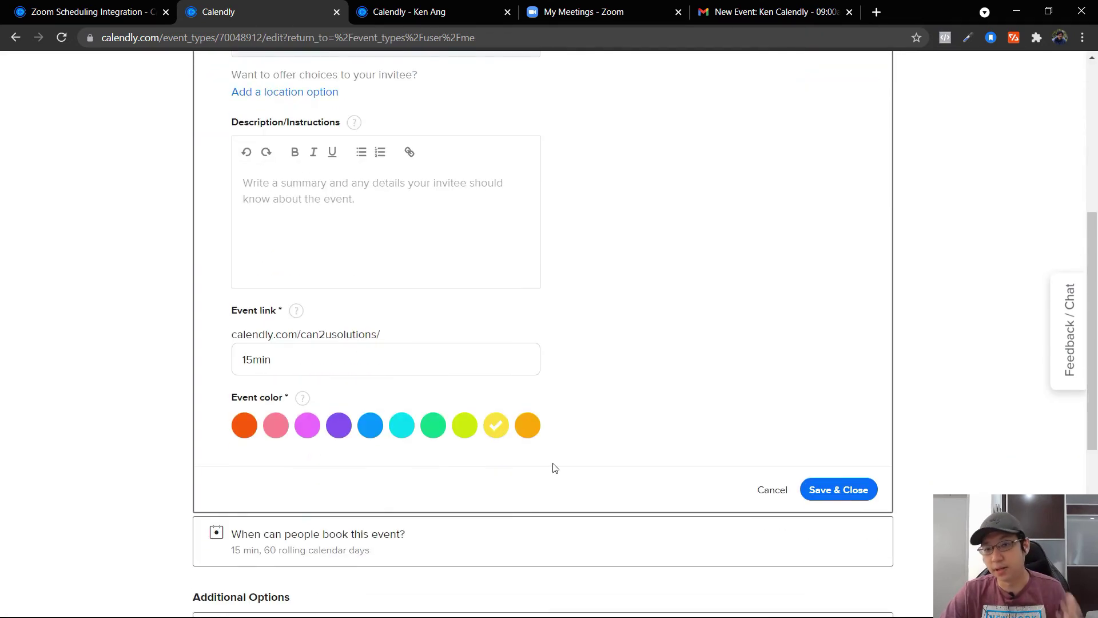
scroll(686, 343, "up", 5)
left_click(781, 172)
scroll(811, 392, "up", 2)
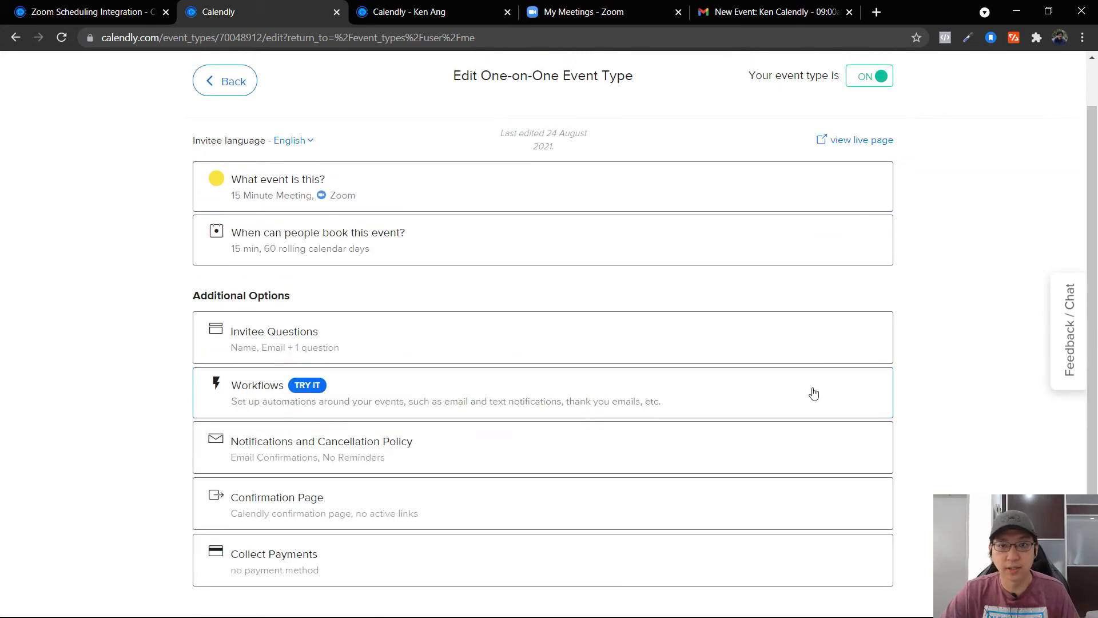
Step: Switch to Zoom's upcoming meetings page to look at the scheduled 15 Minute Meeting again
left_click(420, 8)
left_click(578, 12)
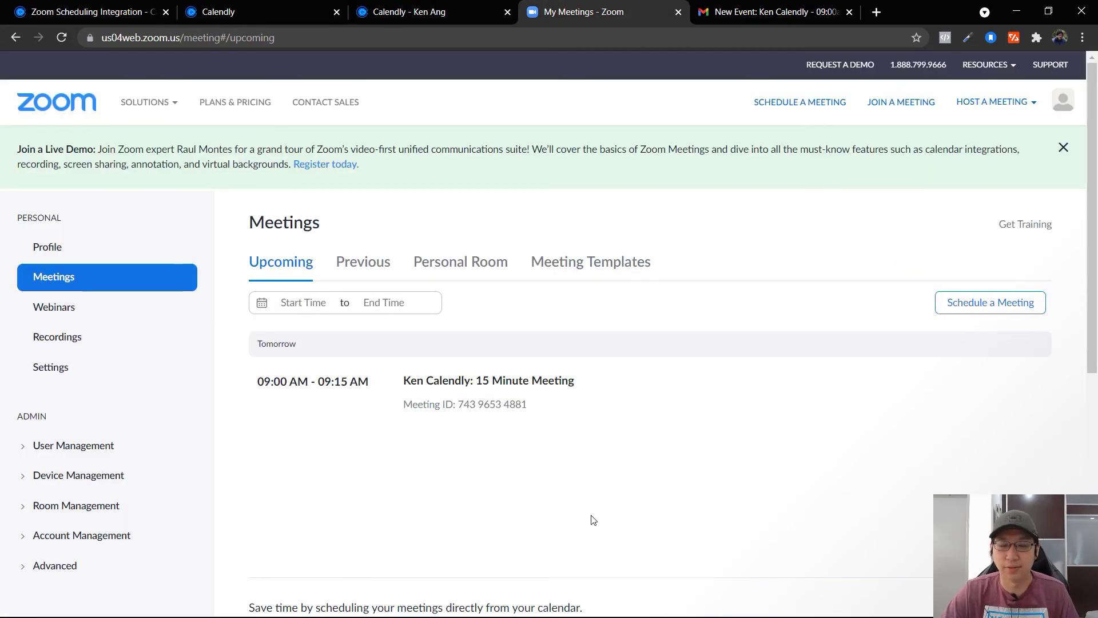